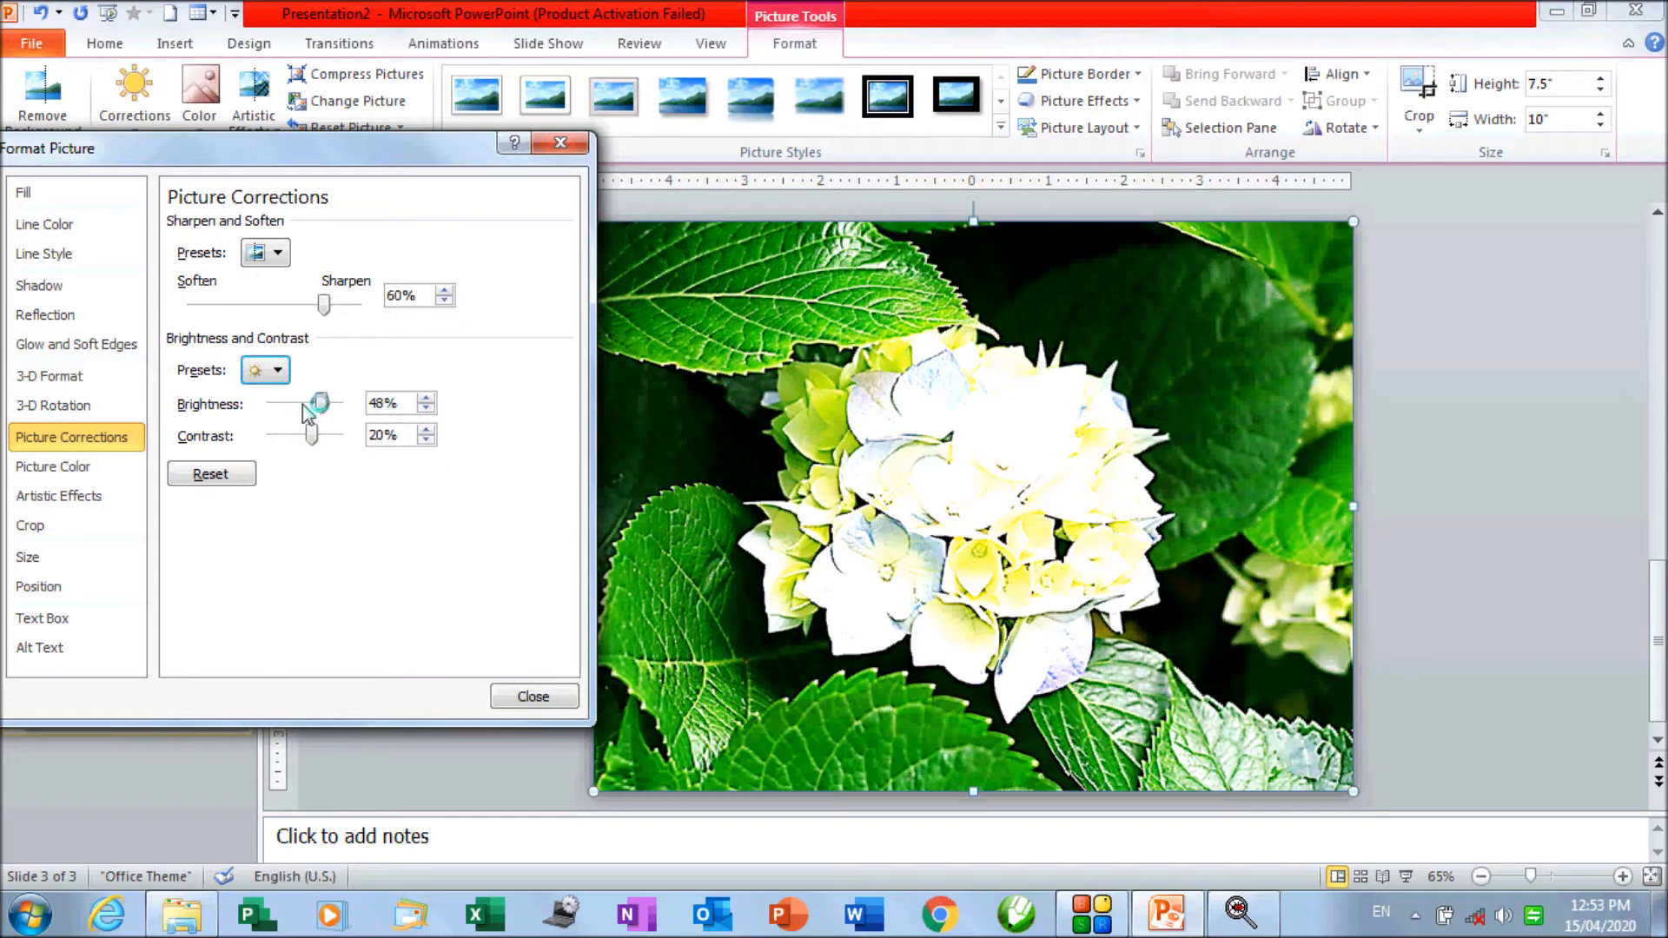
Step: Set the hydrangea picture's brightness to -14% and its contrast to 58%
click(292, 403)
click(288, 403)
drag(318, 405, 328, 440)
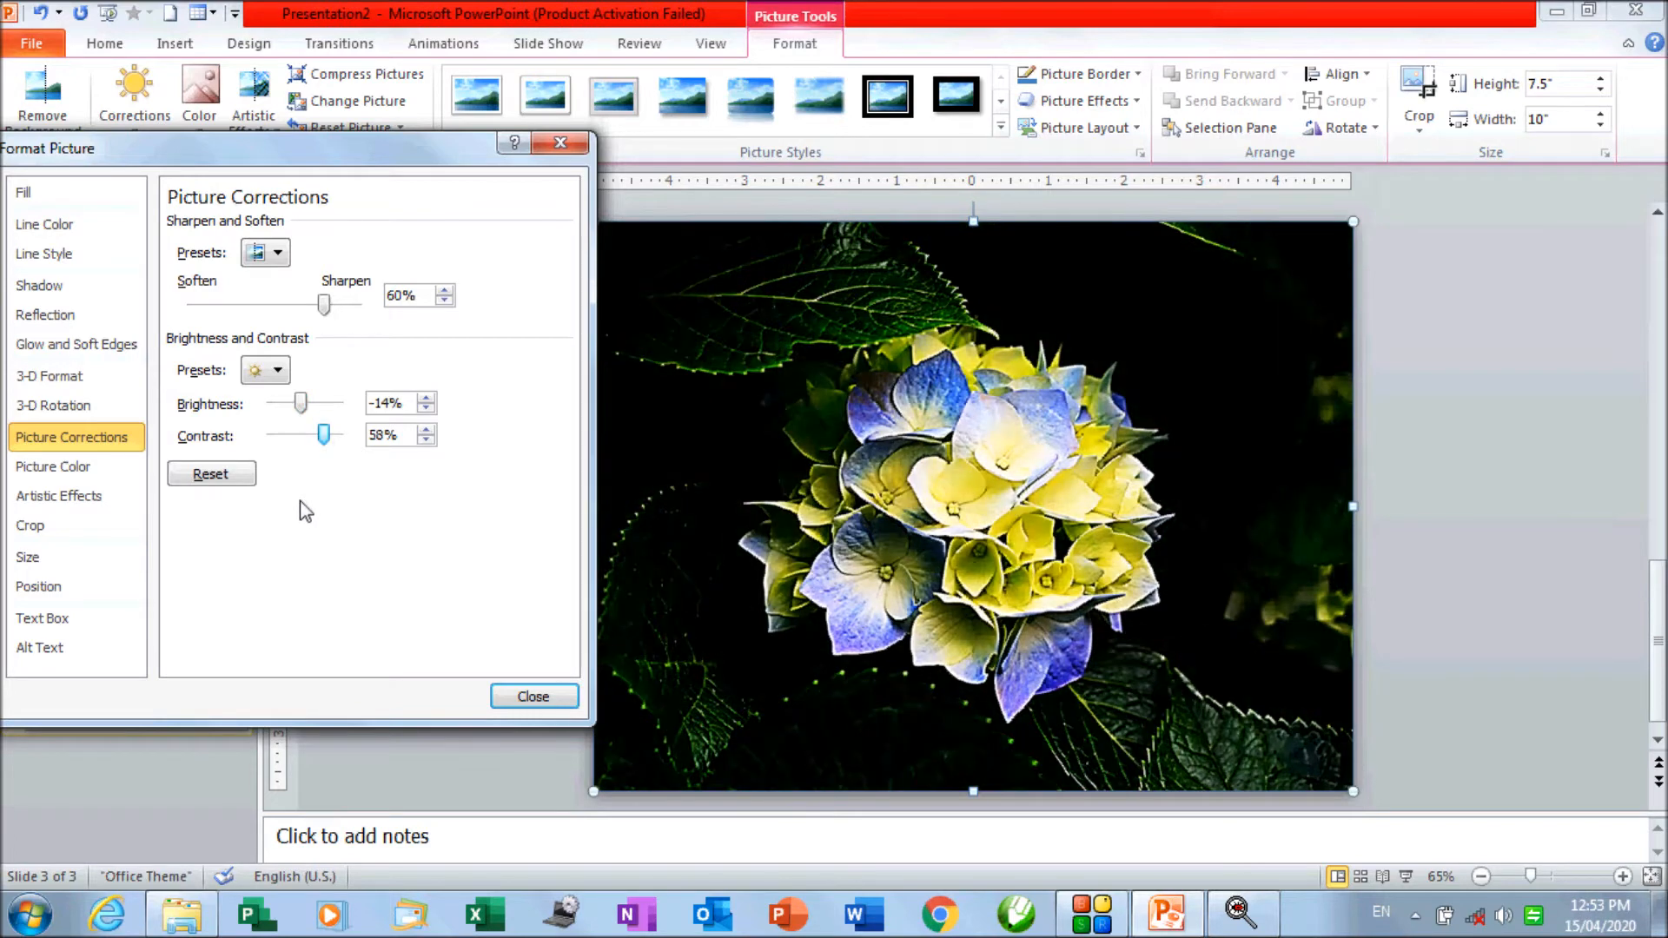
Step: Adjust the hydrangea picture to 17% brightness and 39% contrast, and close the formatting dialog
click(312, 403)
drag(312, 403, 315, 405)
click(426, 404)
click(426, 404)
click(426, 404)
click(427, 404)
click(427, 404)
click(427, 404)
click(427, 404)
click(426, 404)
click(427, 404)
click(426, 404)
click(427, 404)
click(426, 404)
click(427, 404)
click(426, 404)
click(427, 404)
click(426, 404)
click(426, 404)
click(427, 404)
click(426, 404)
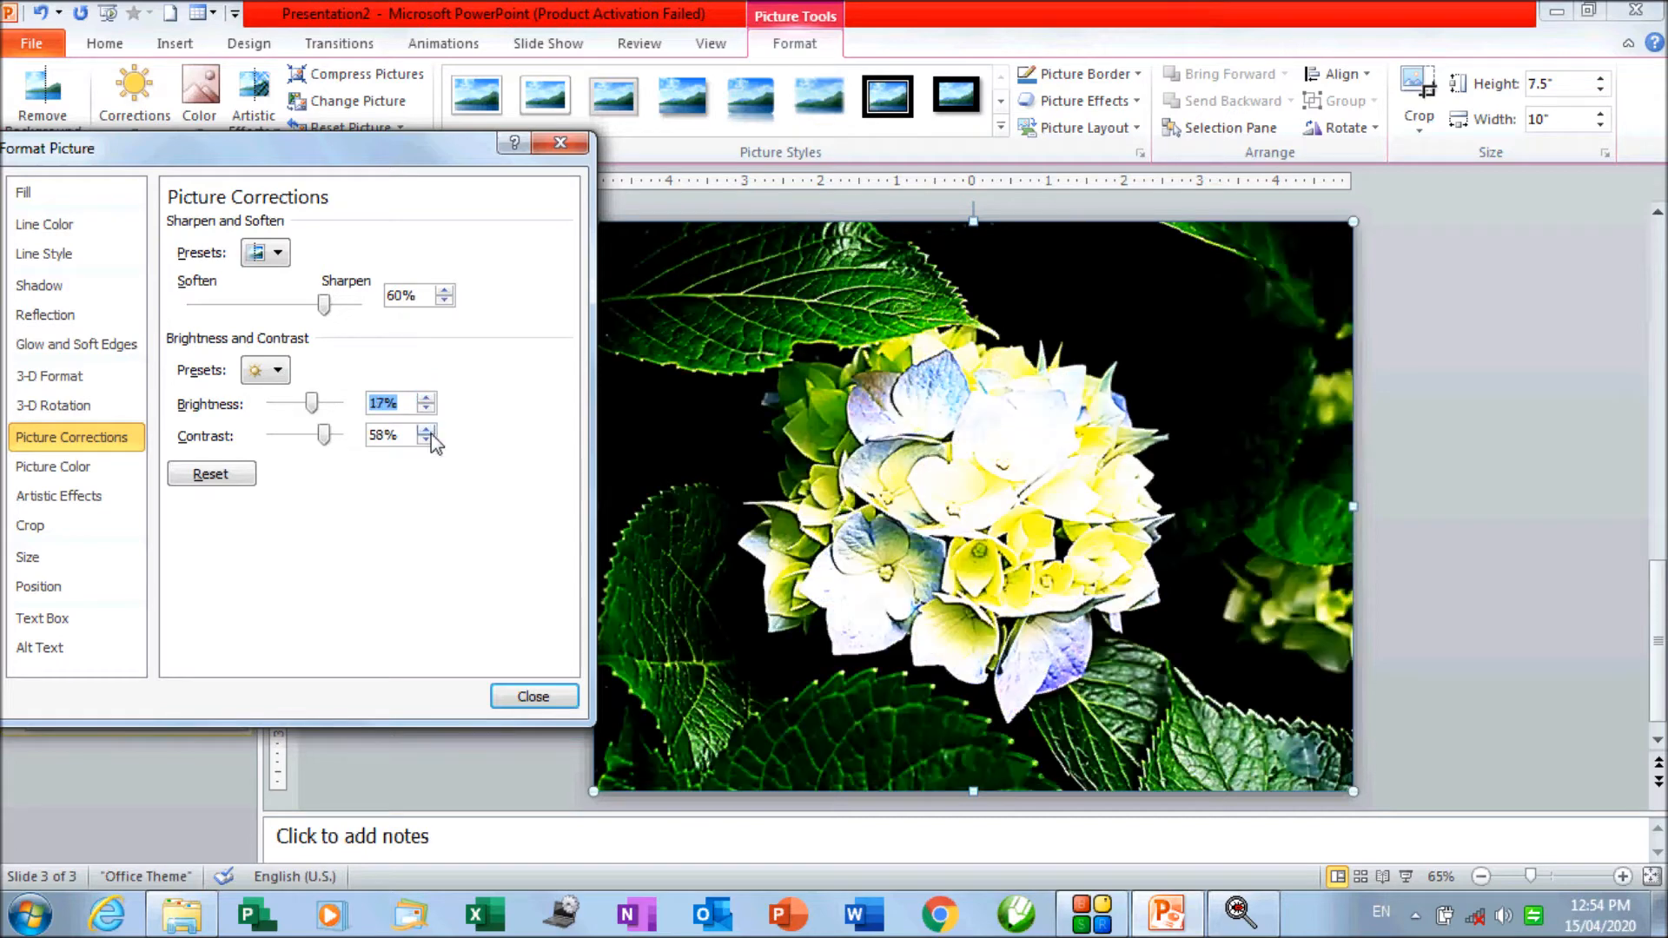
drag(327, 439, 324, 443)
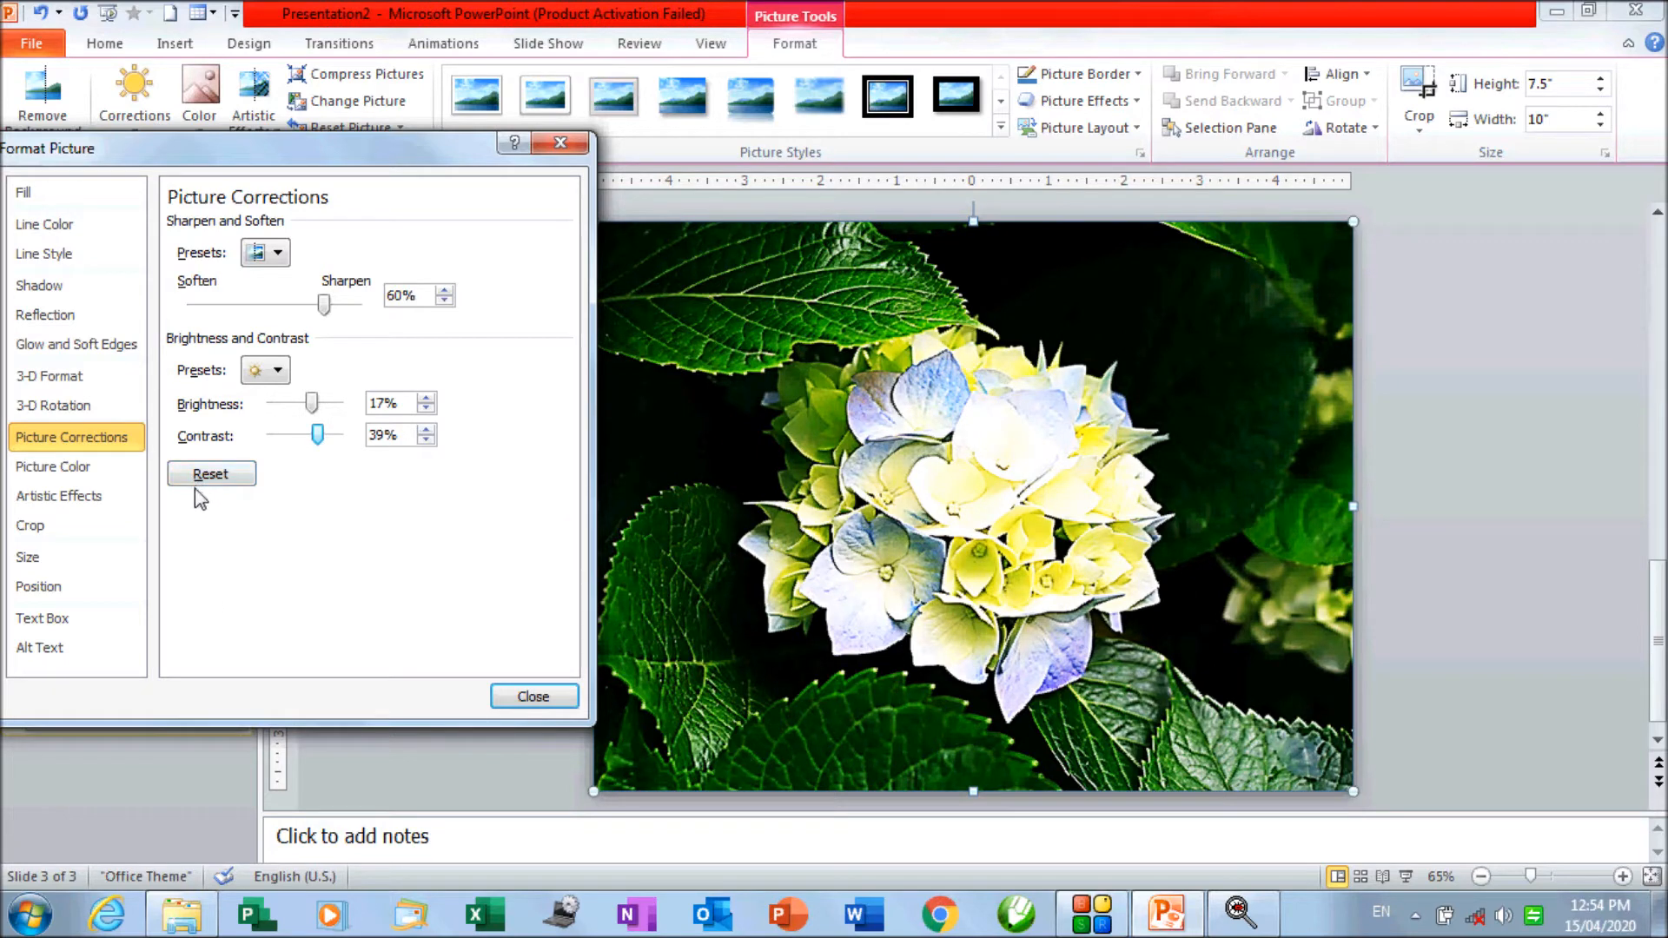
click(512, 695)
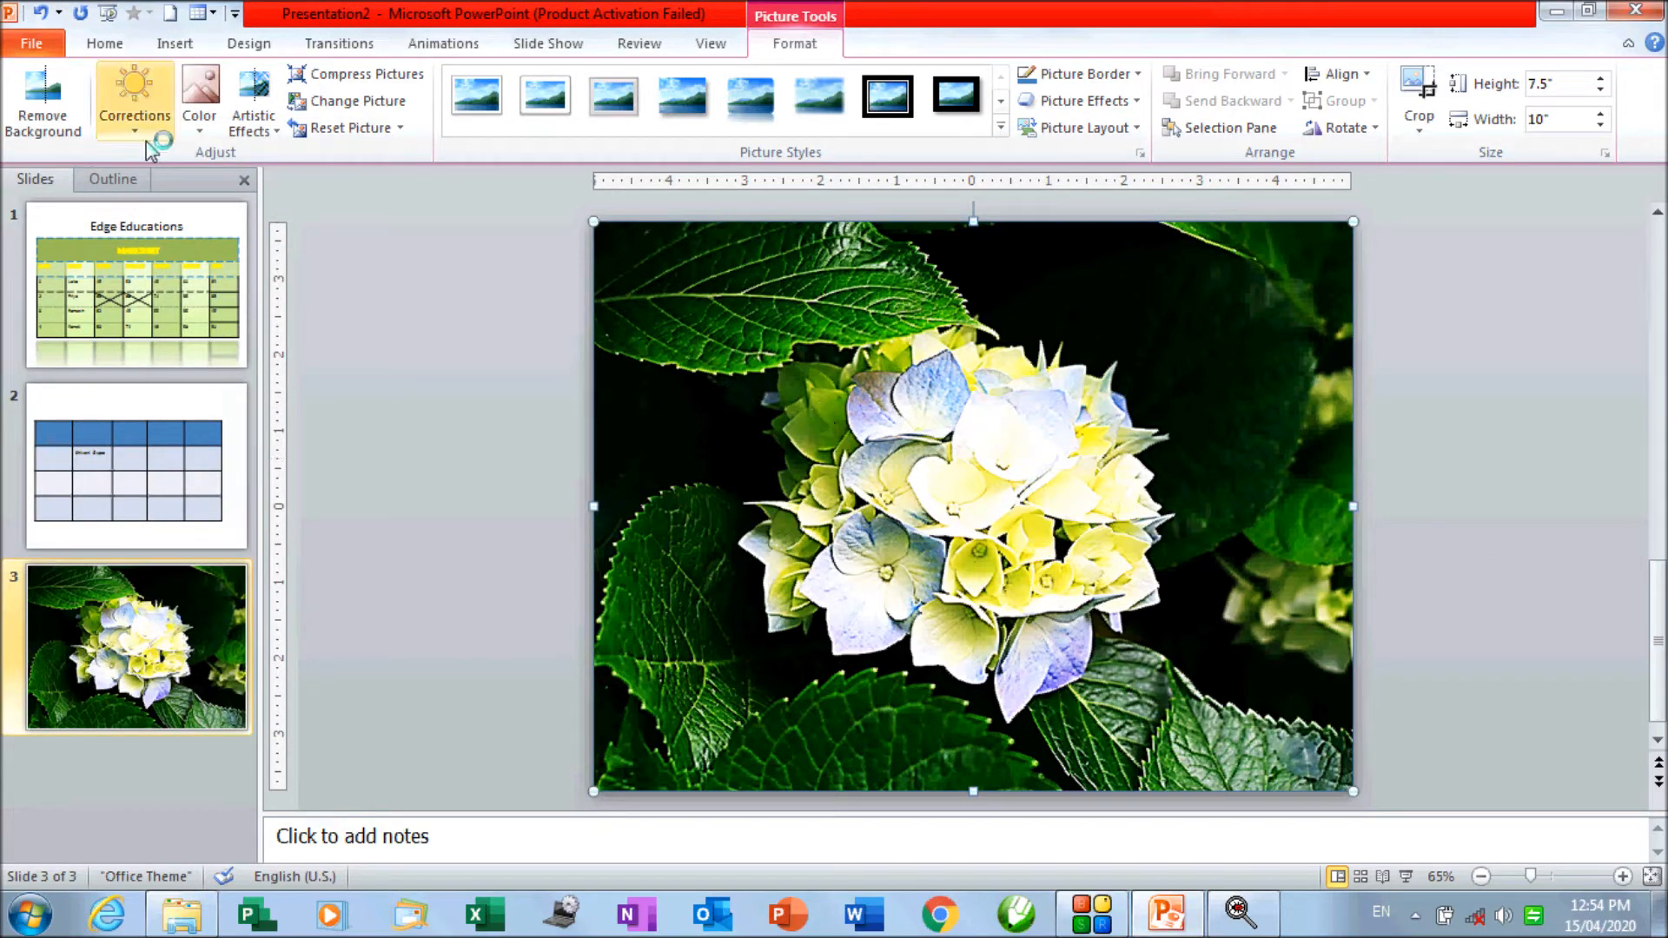
Step: Try the warmest color tone preset on the picture, and switch it to the cooler 5,300 temperature preset
click(195, 141)
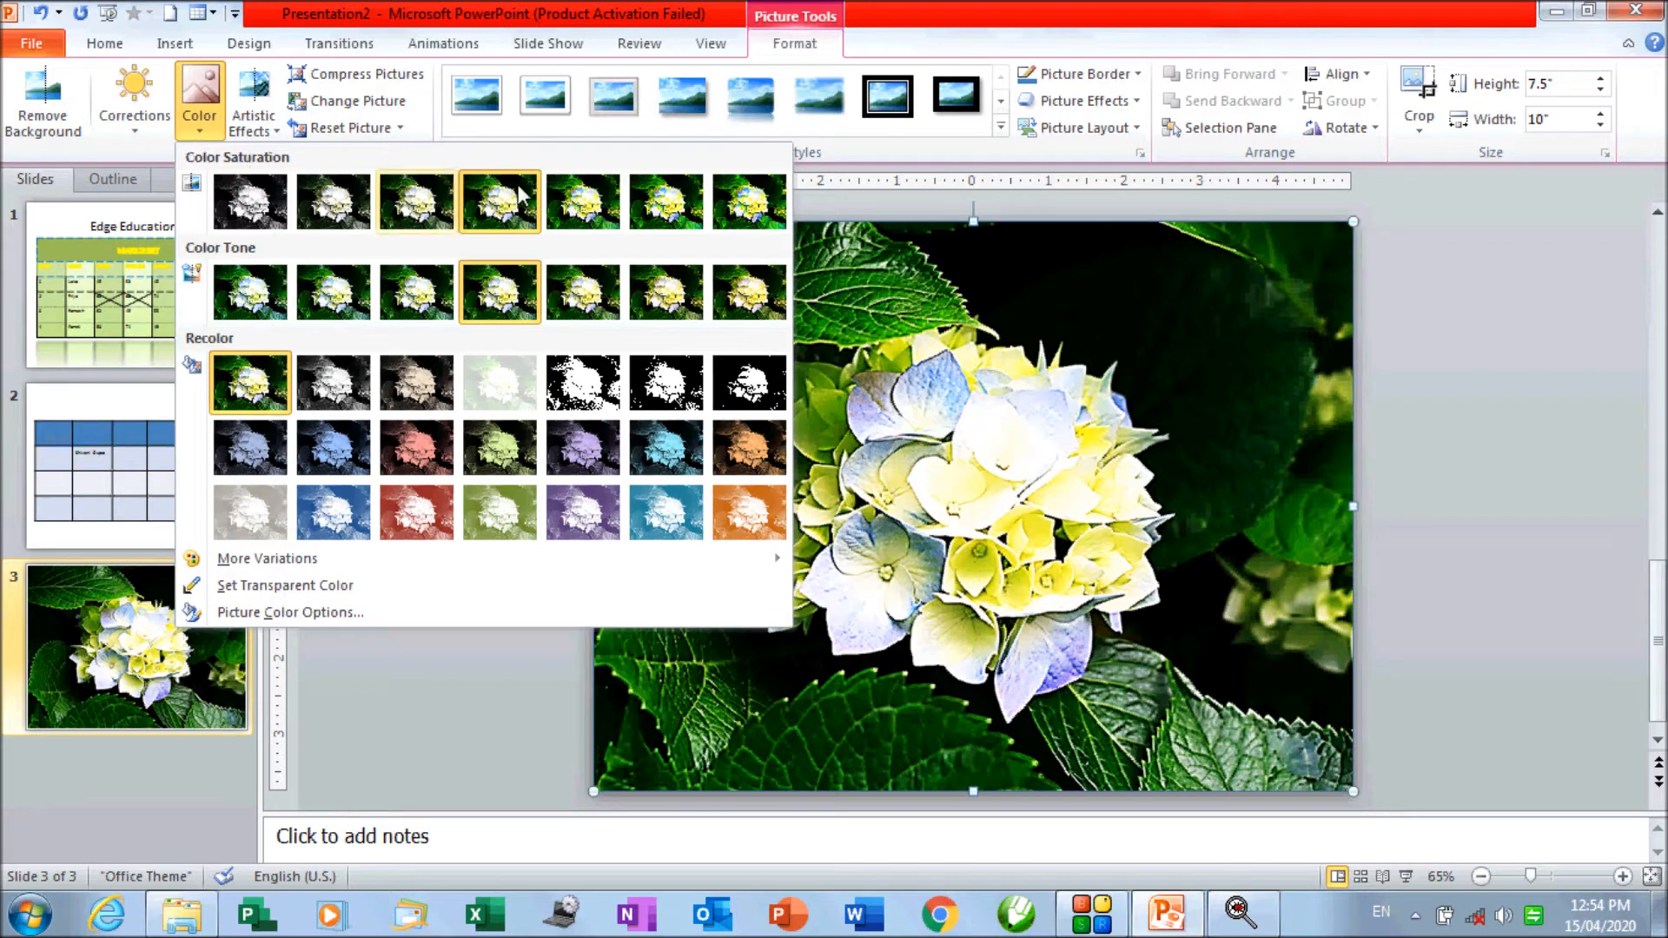
click(723, 276)
click(199, 98)
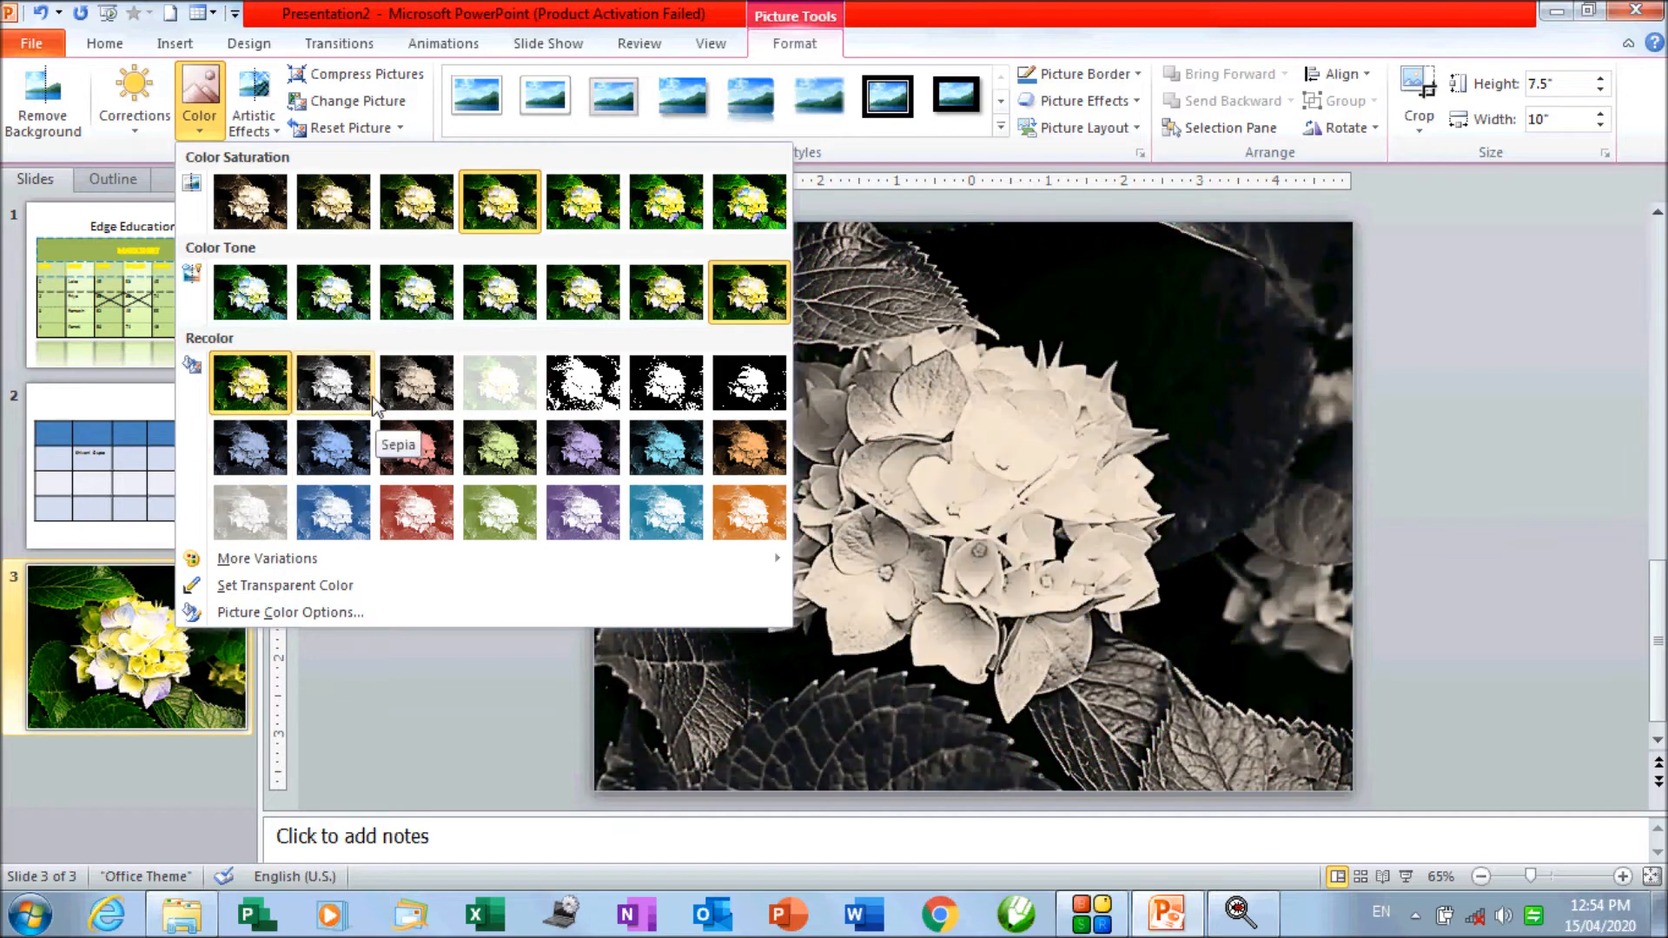
click(311, 304)
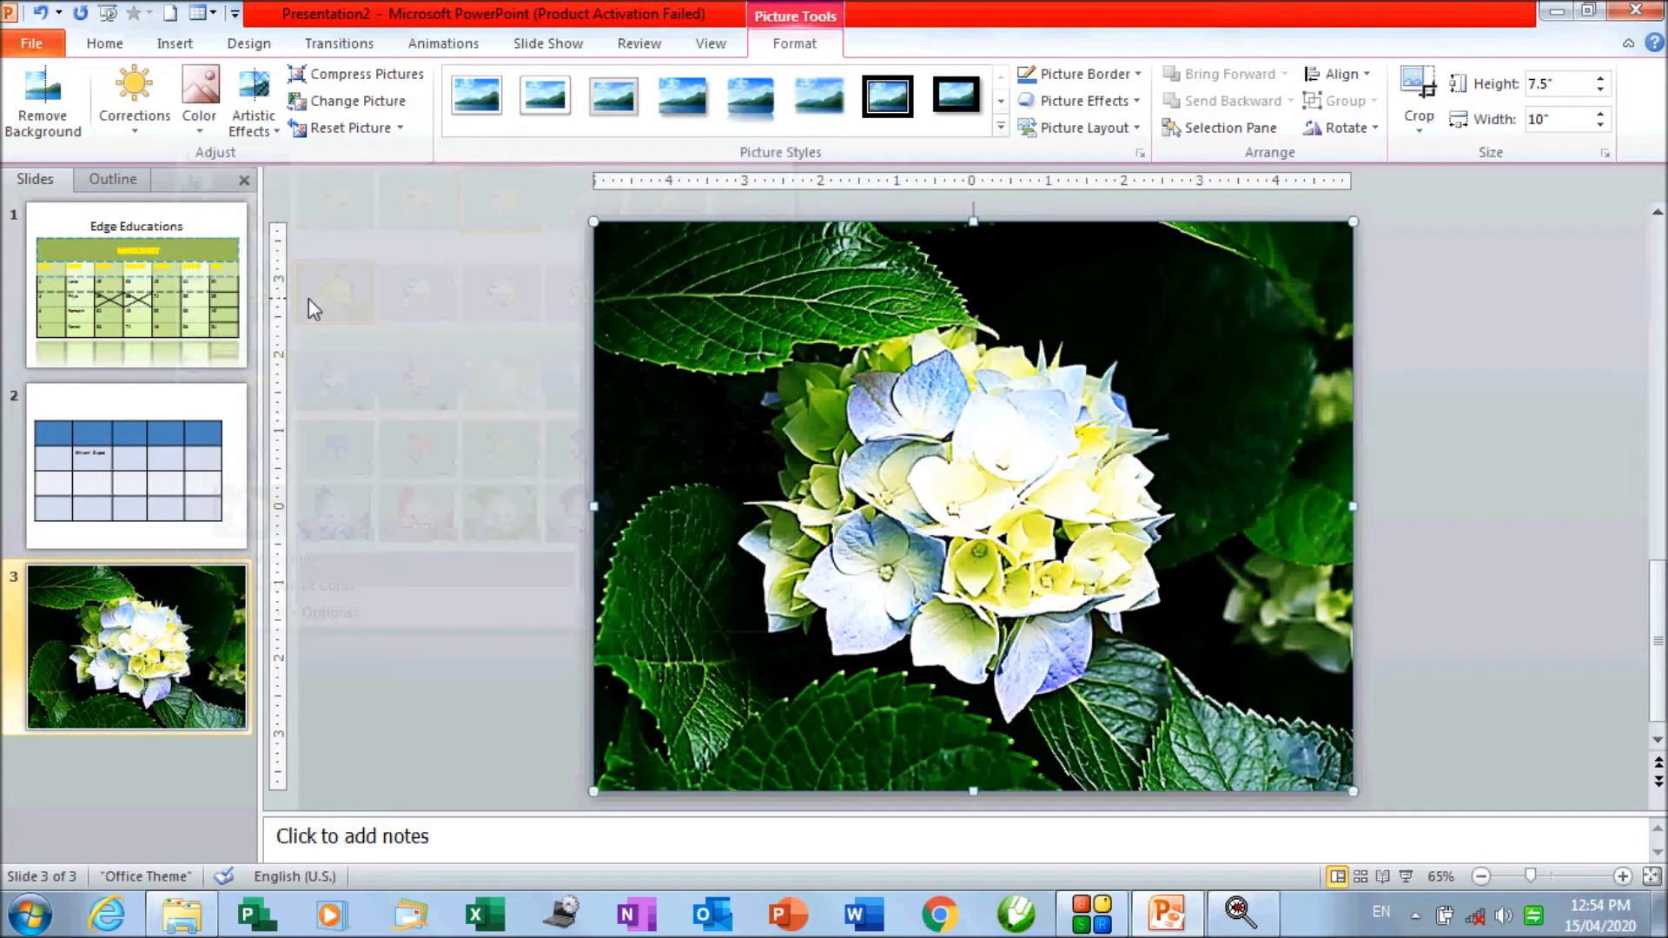
Step: Make the dark background color just above the flower transparent in the picture
click(196, 130)
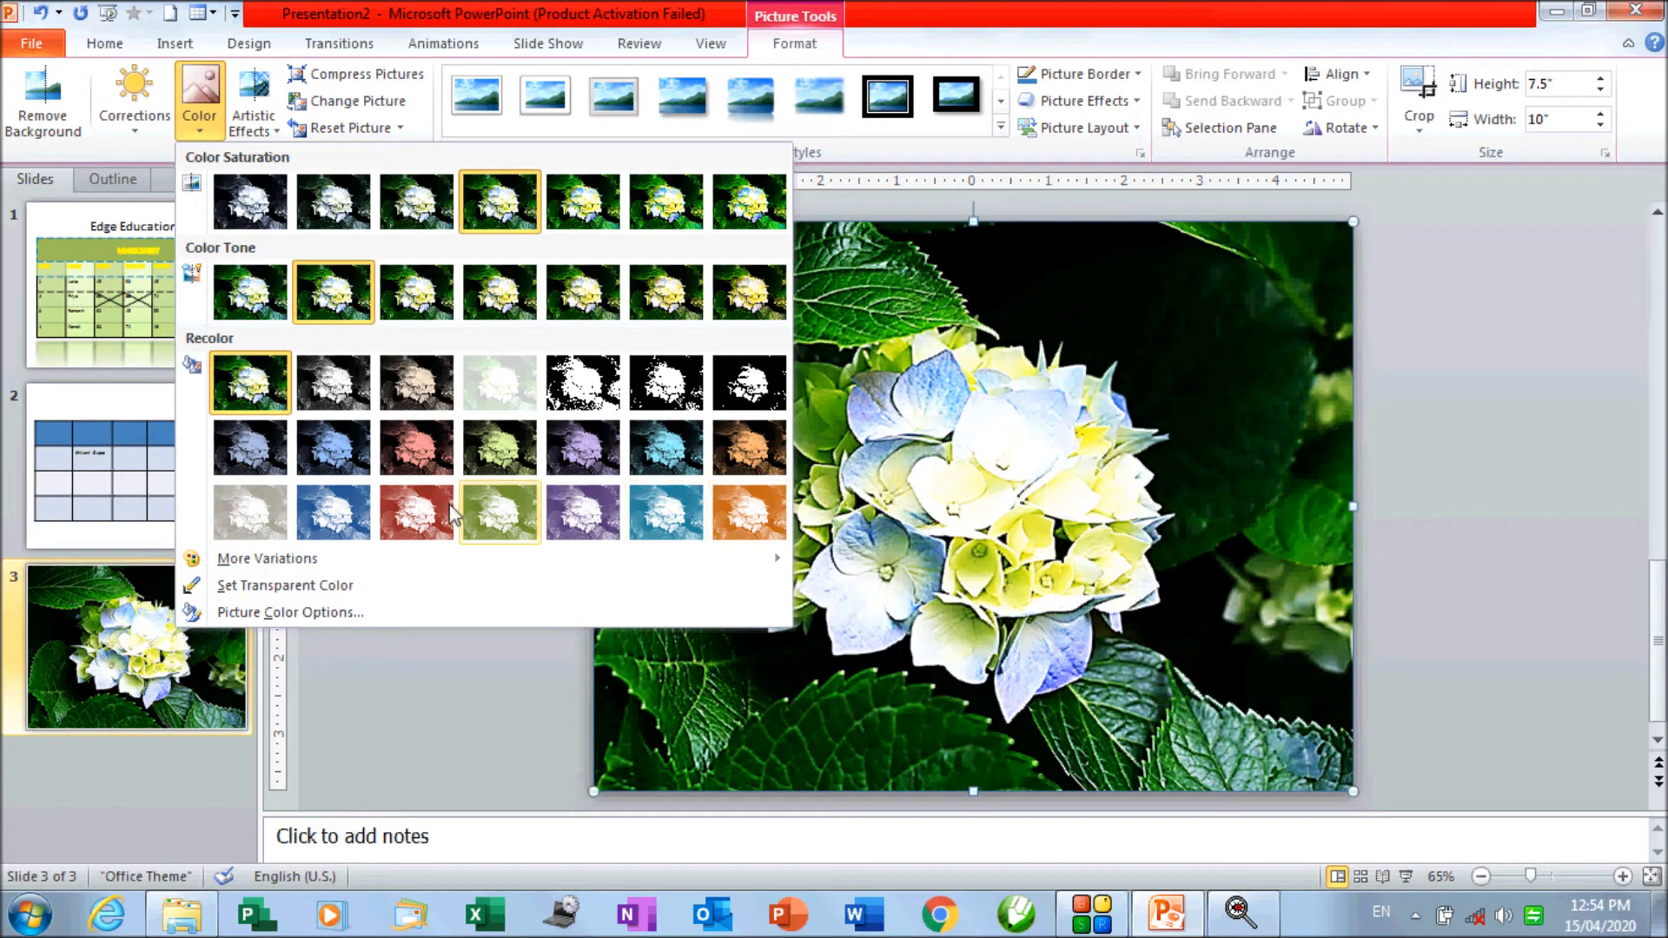
mouse_move(303, 565)
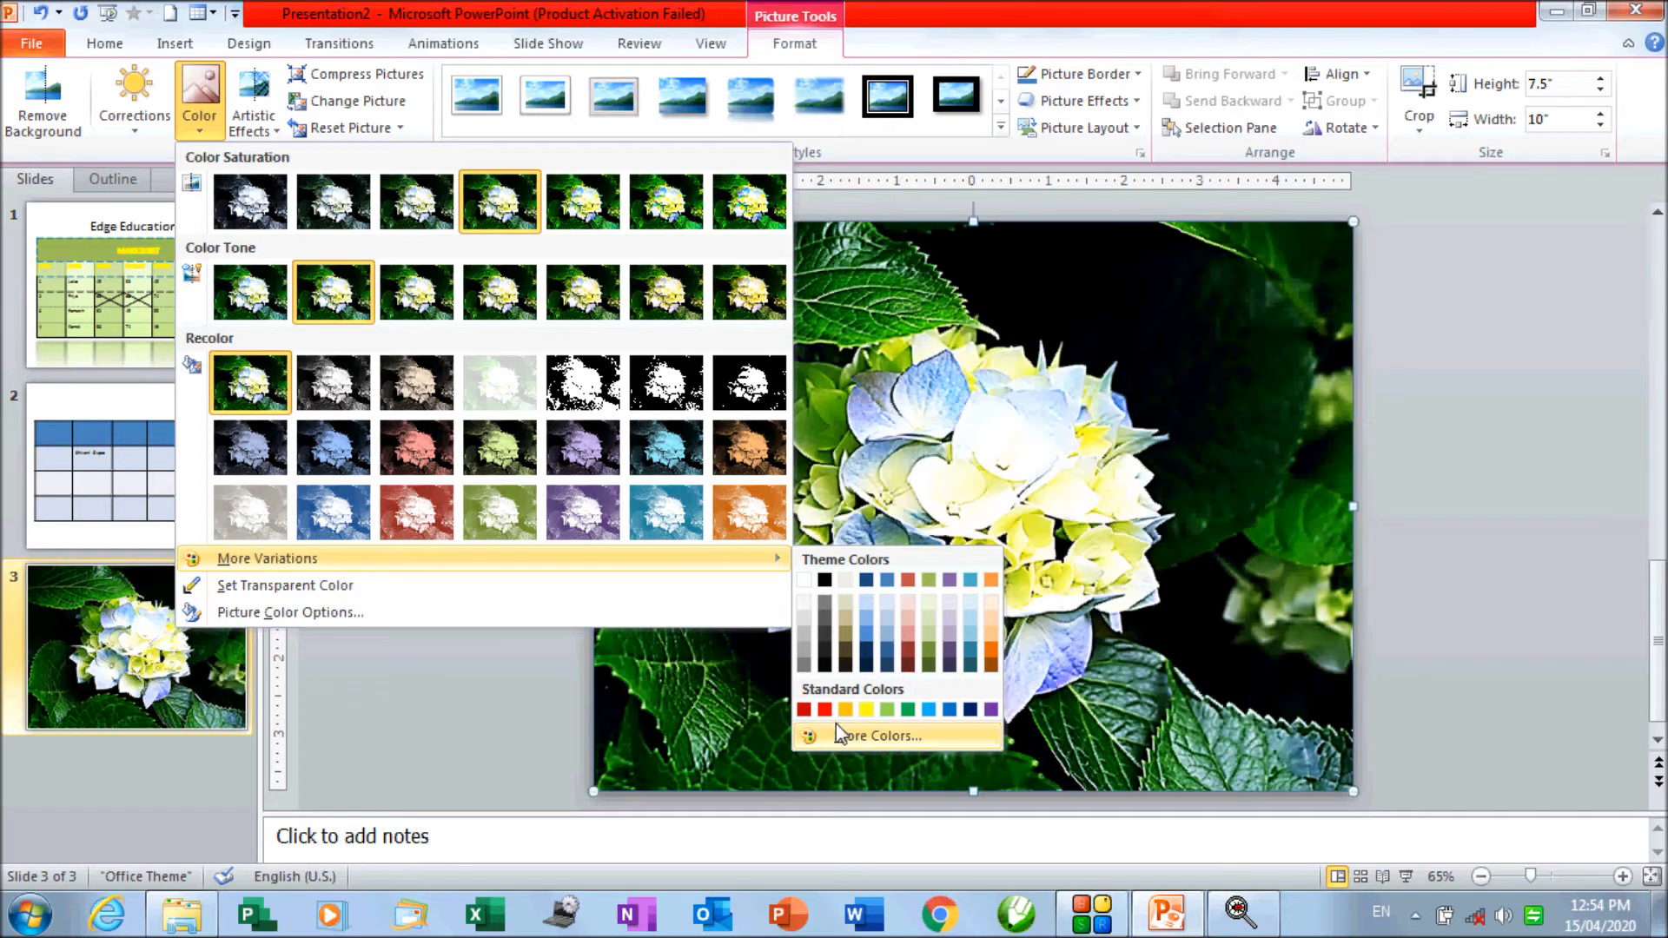
click(302, 587)
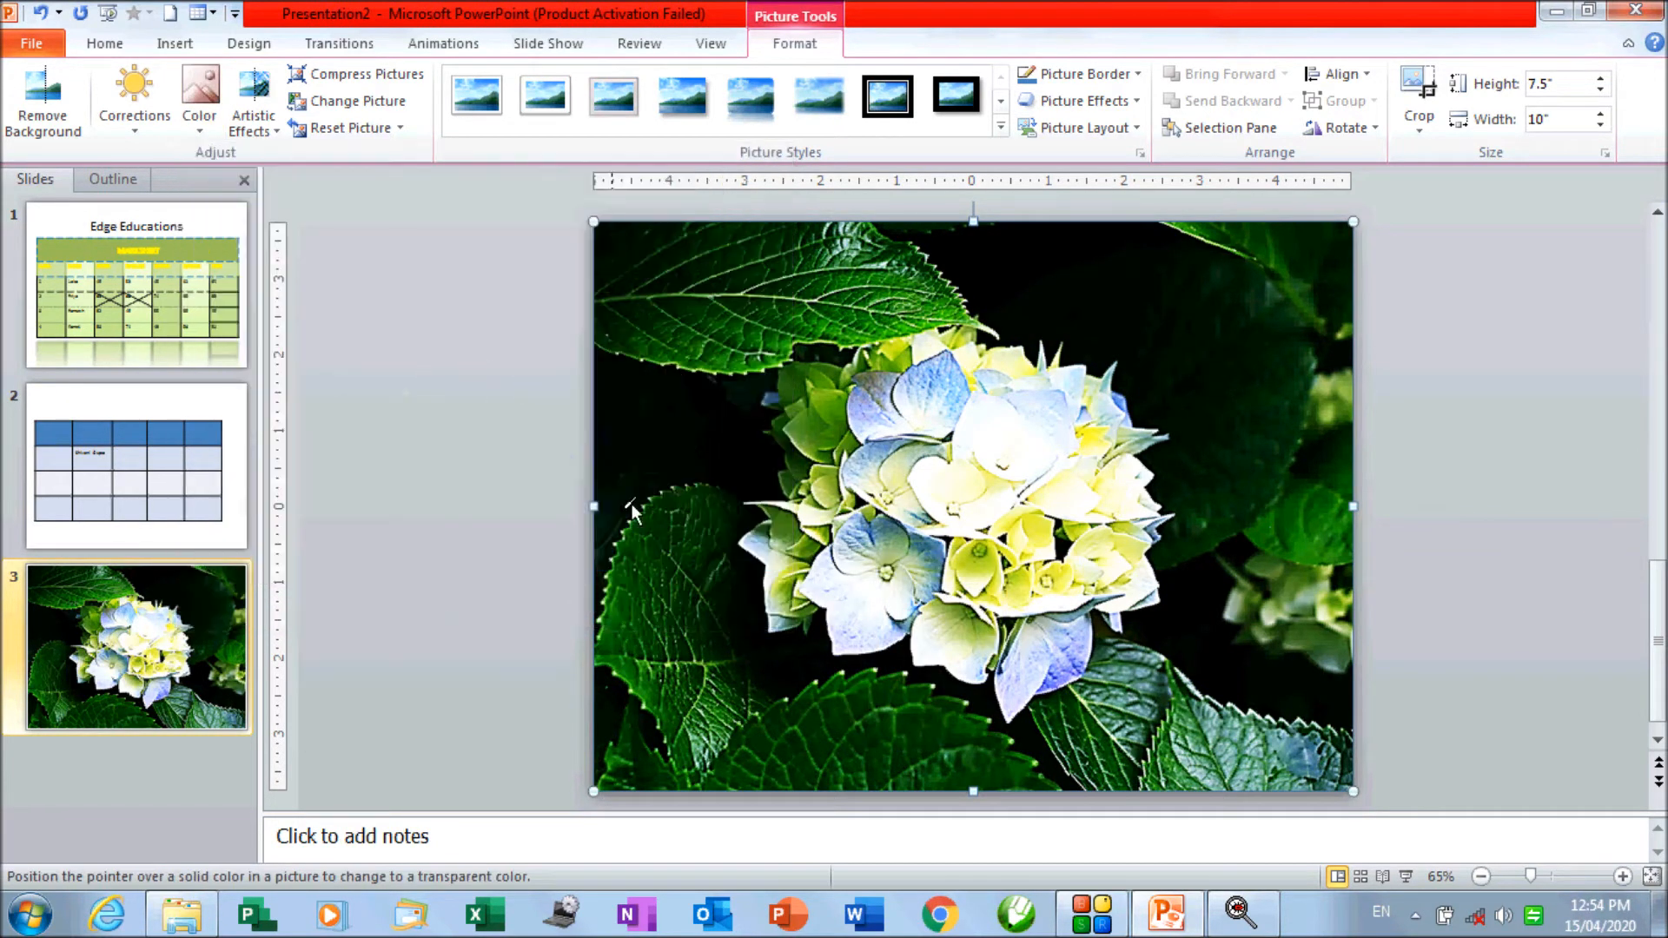
click(1097, 318)
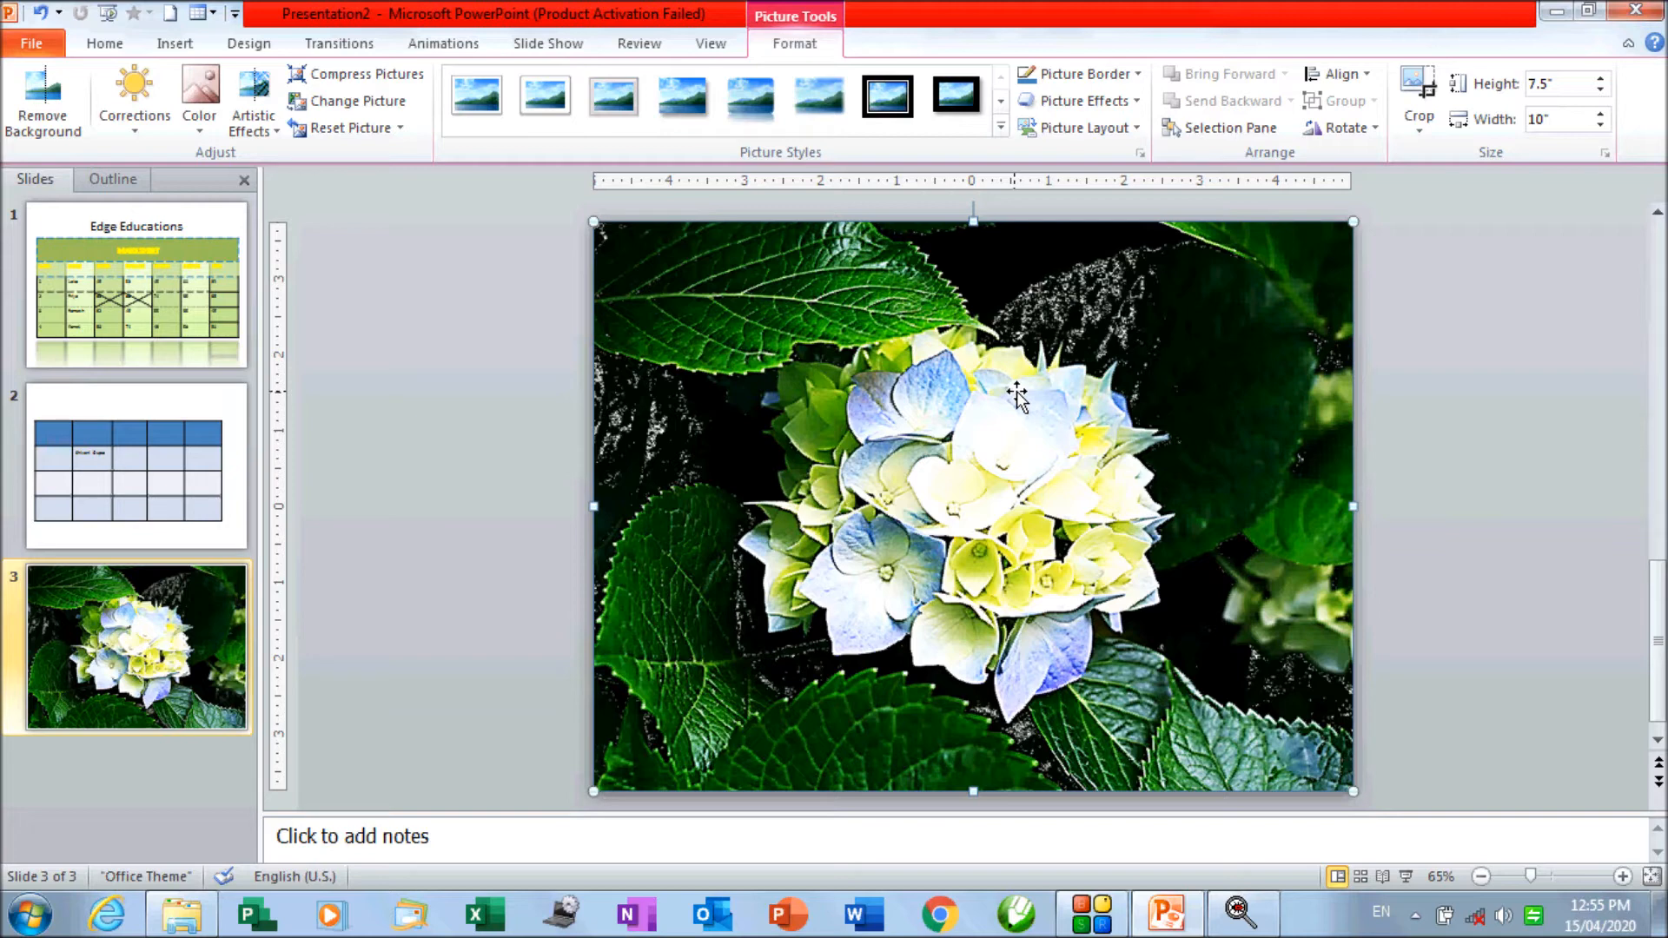
Step: Raise the picture's color saturation to 275% in the picture color options
click(192, 127)
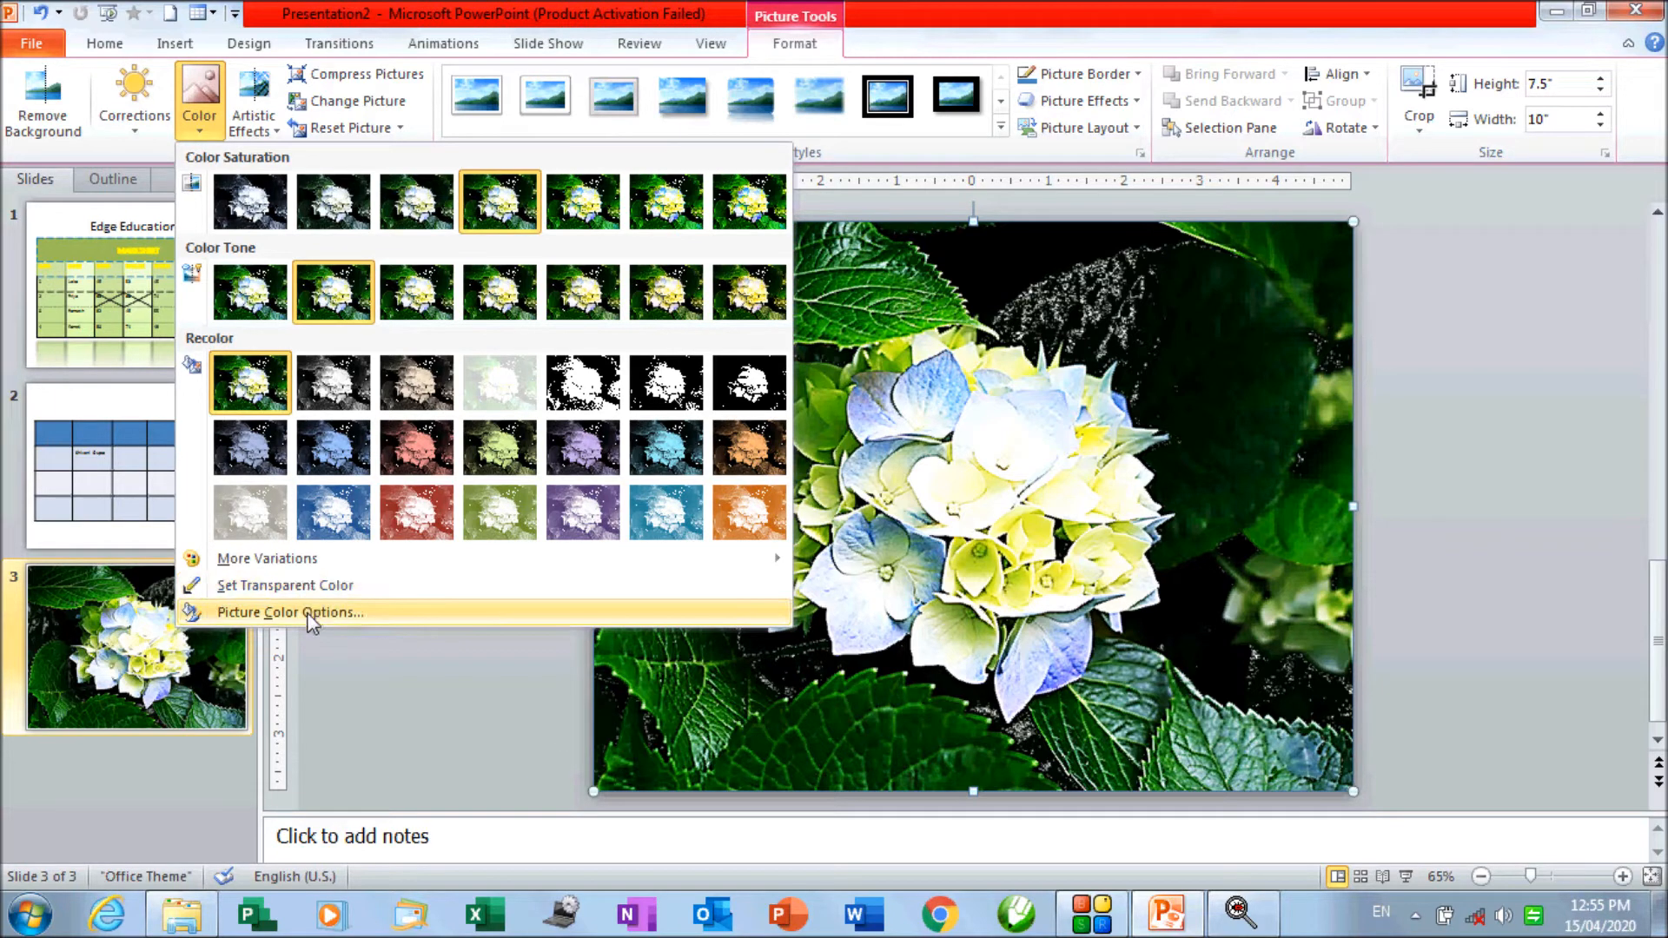
click(311, 615)
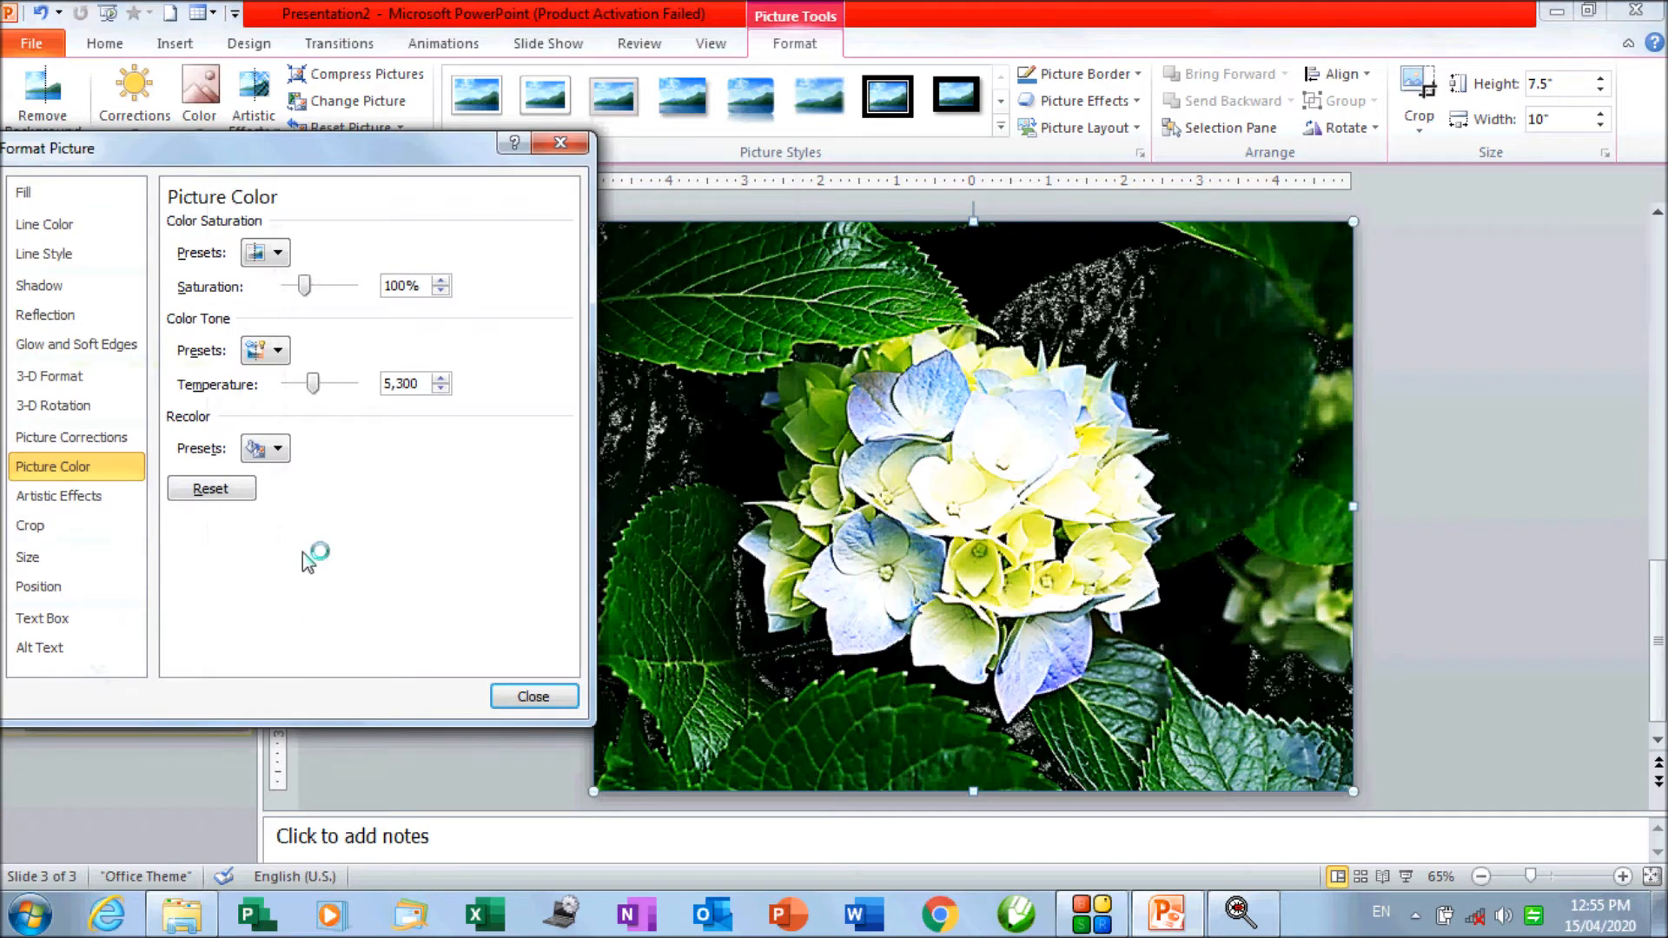
drag(320, 158, 327, 126)
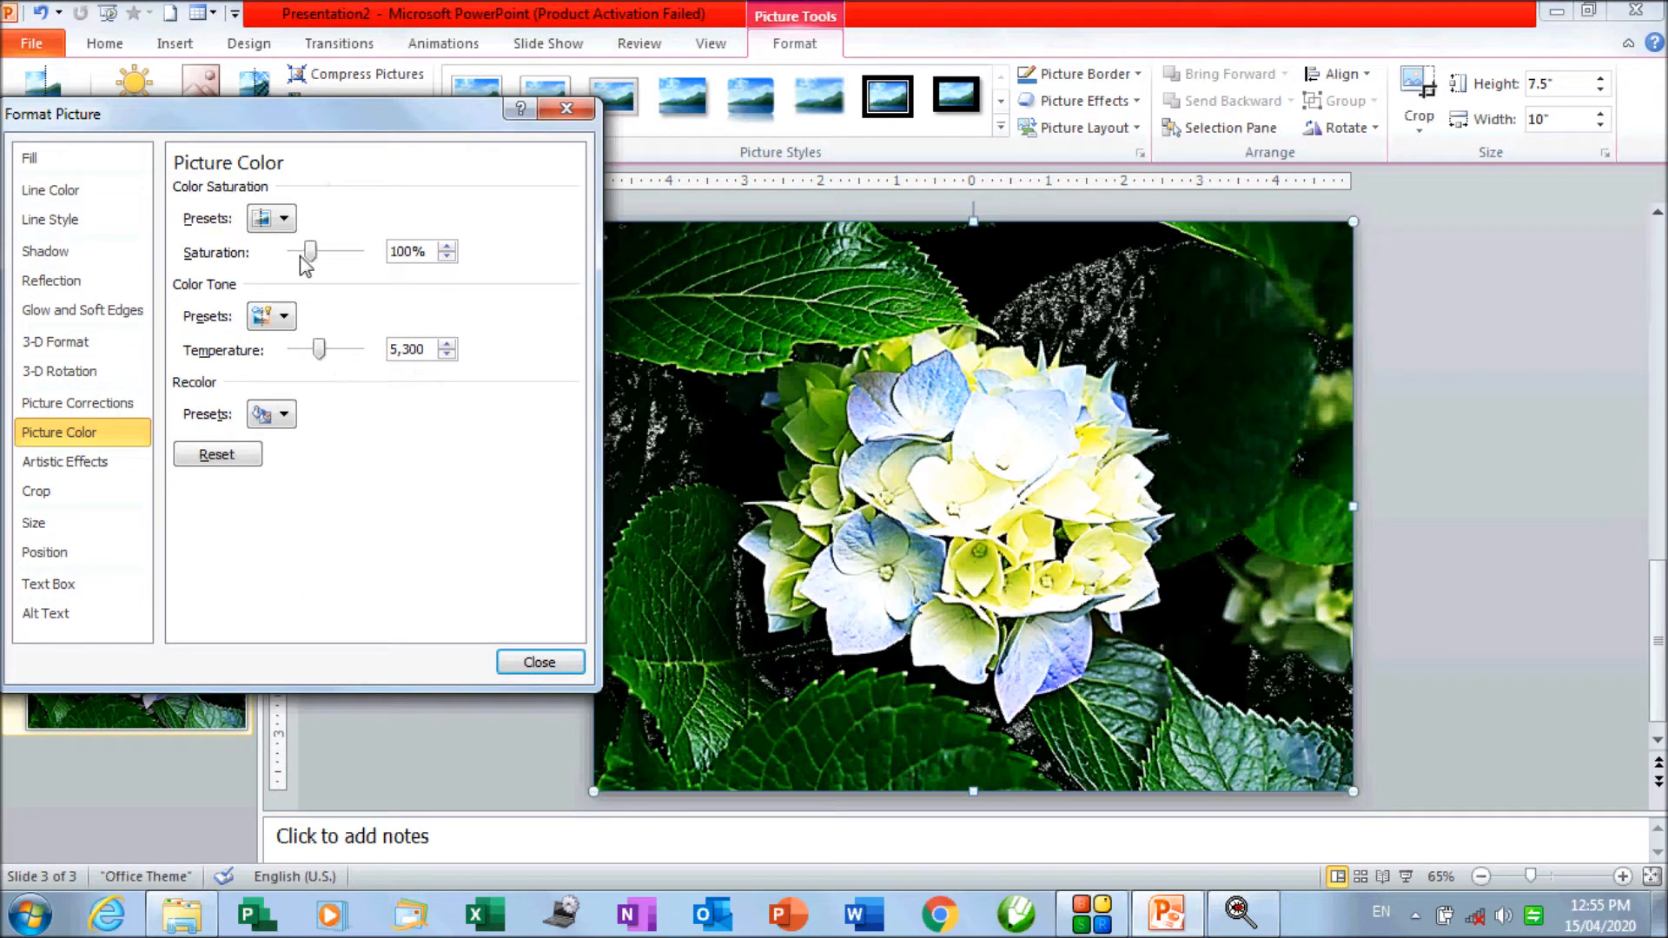
click(284, 219)
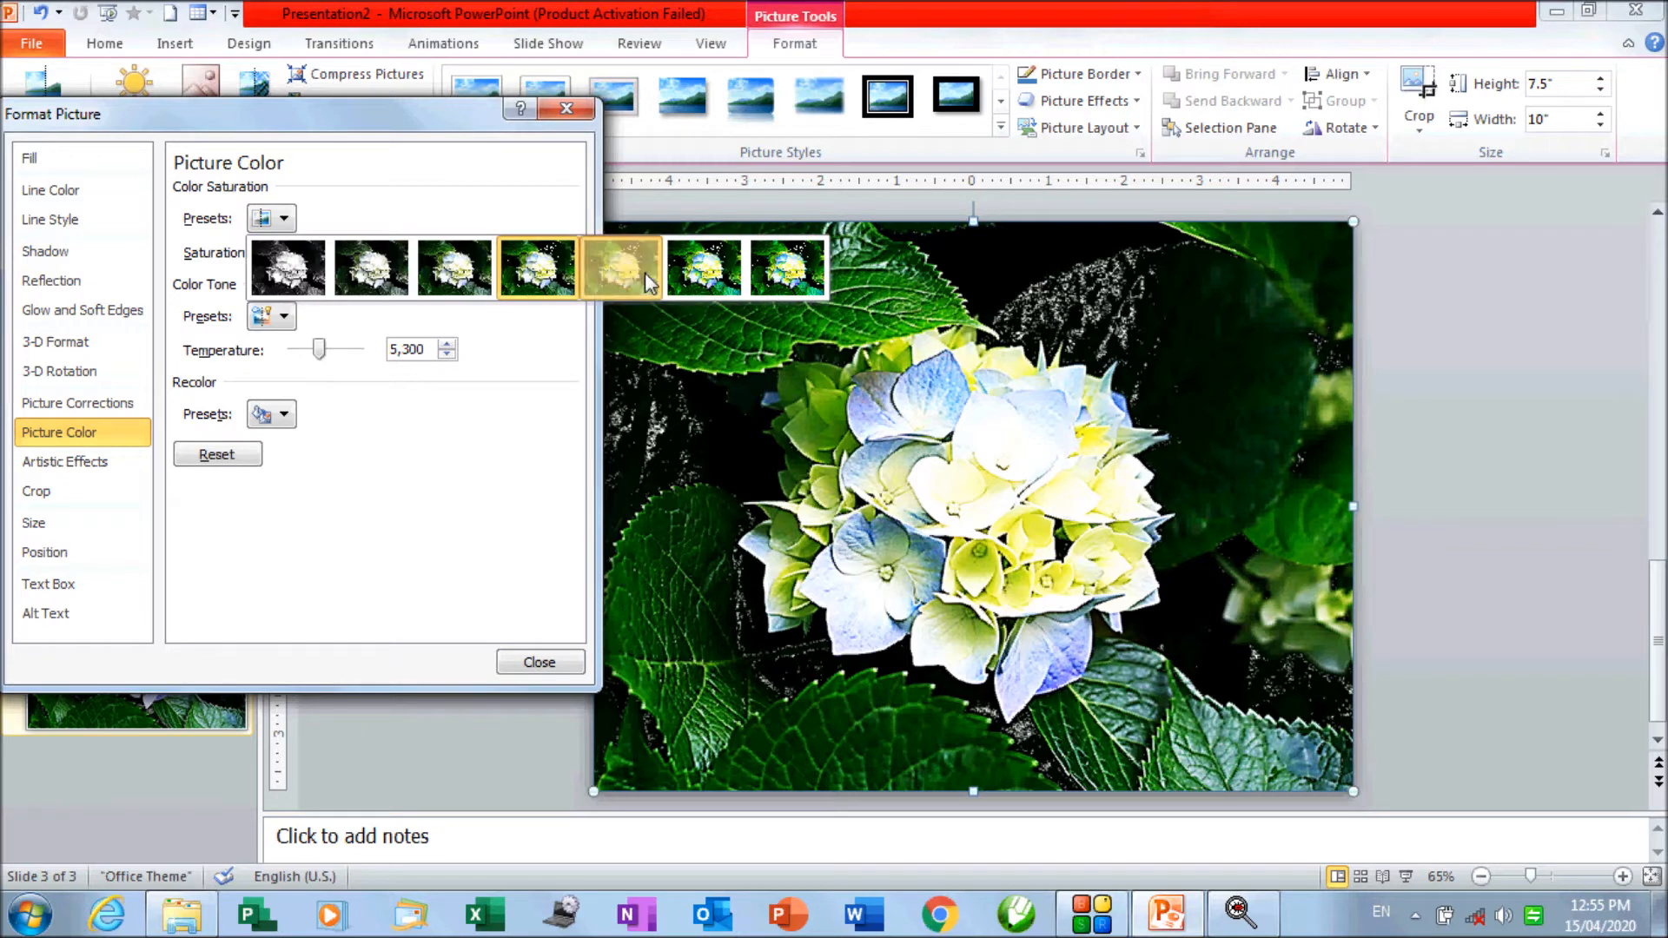
key(Escape)
drag(310, 251, 339, 253)
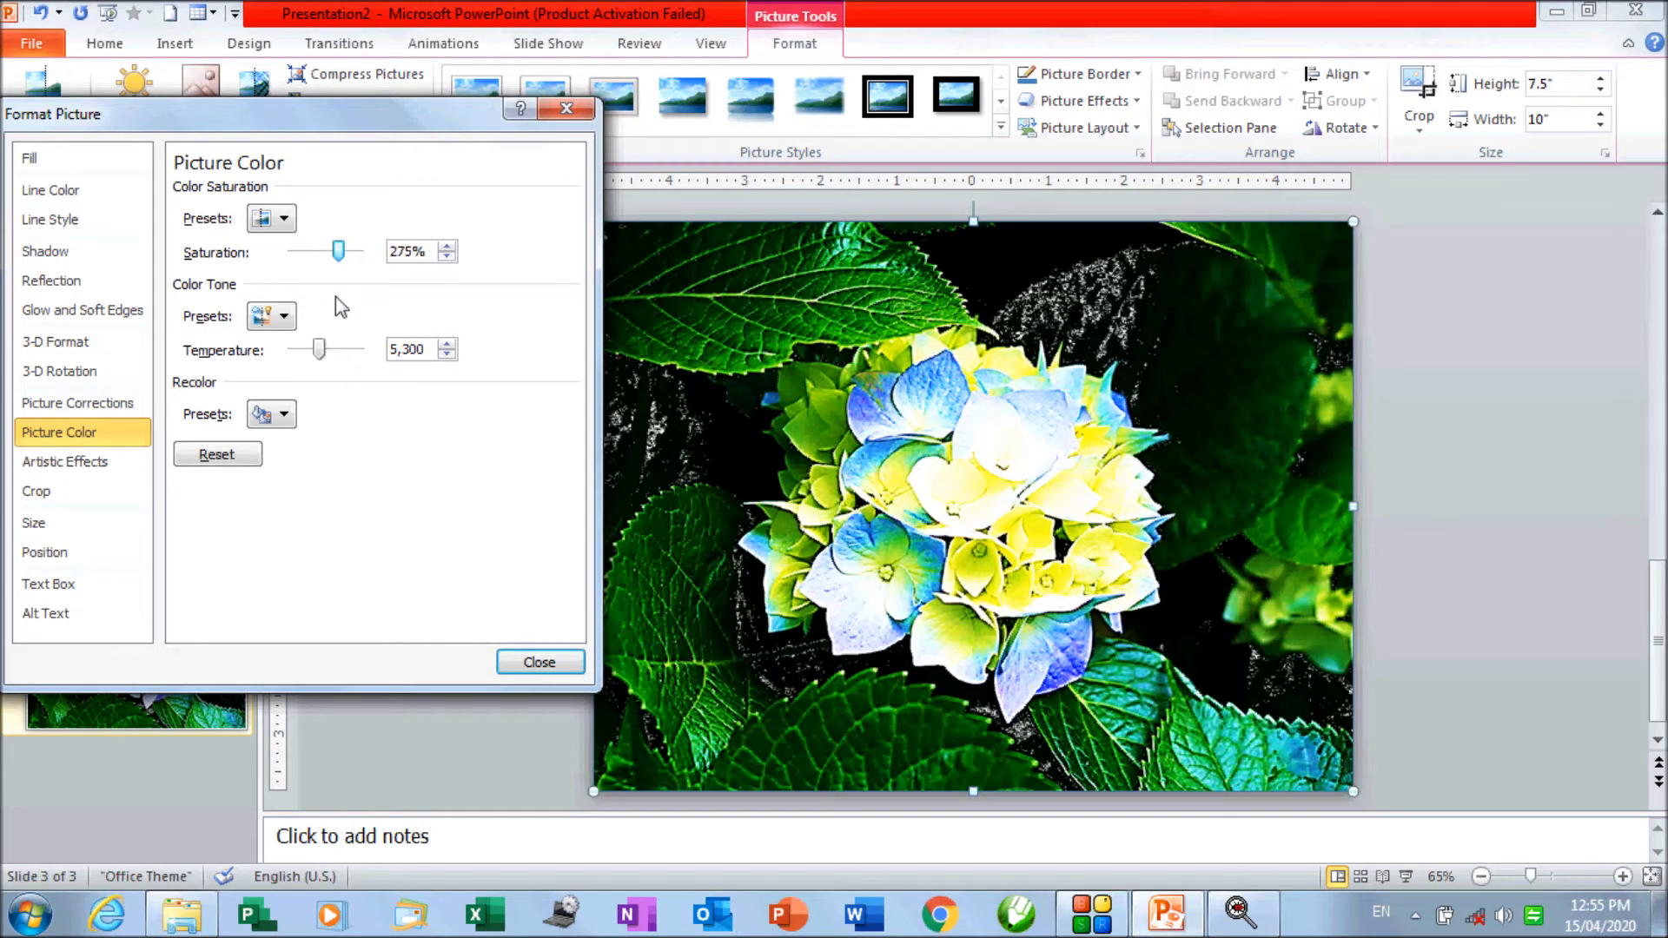
Step: Set the picture's color tone temperature to 6,700, keep the current recolor preset, and close the dialog
click(284, 317)
click(549, 361)
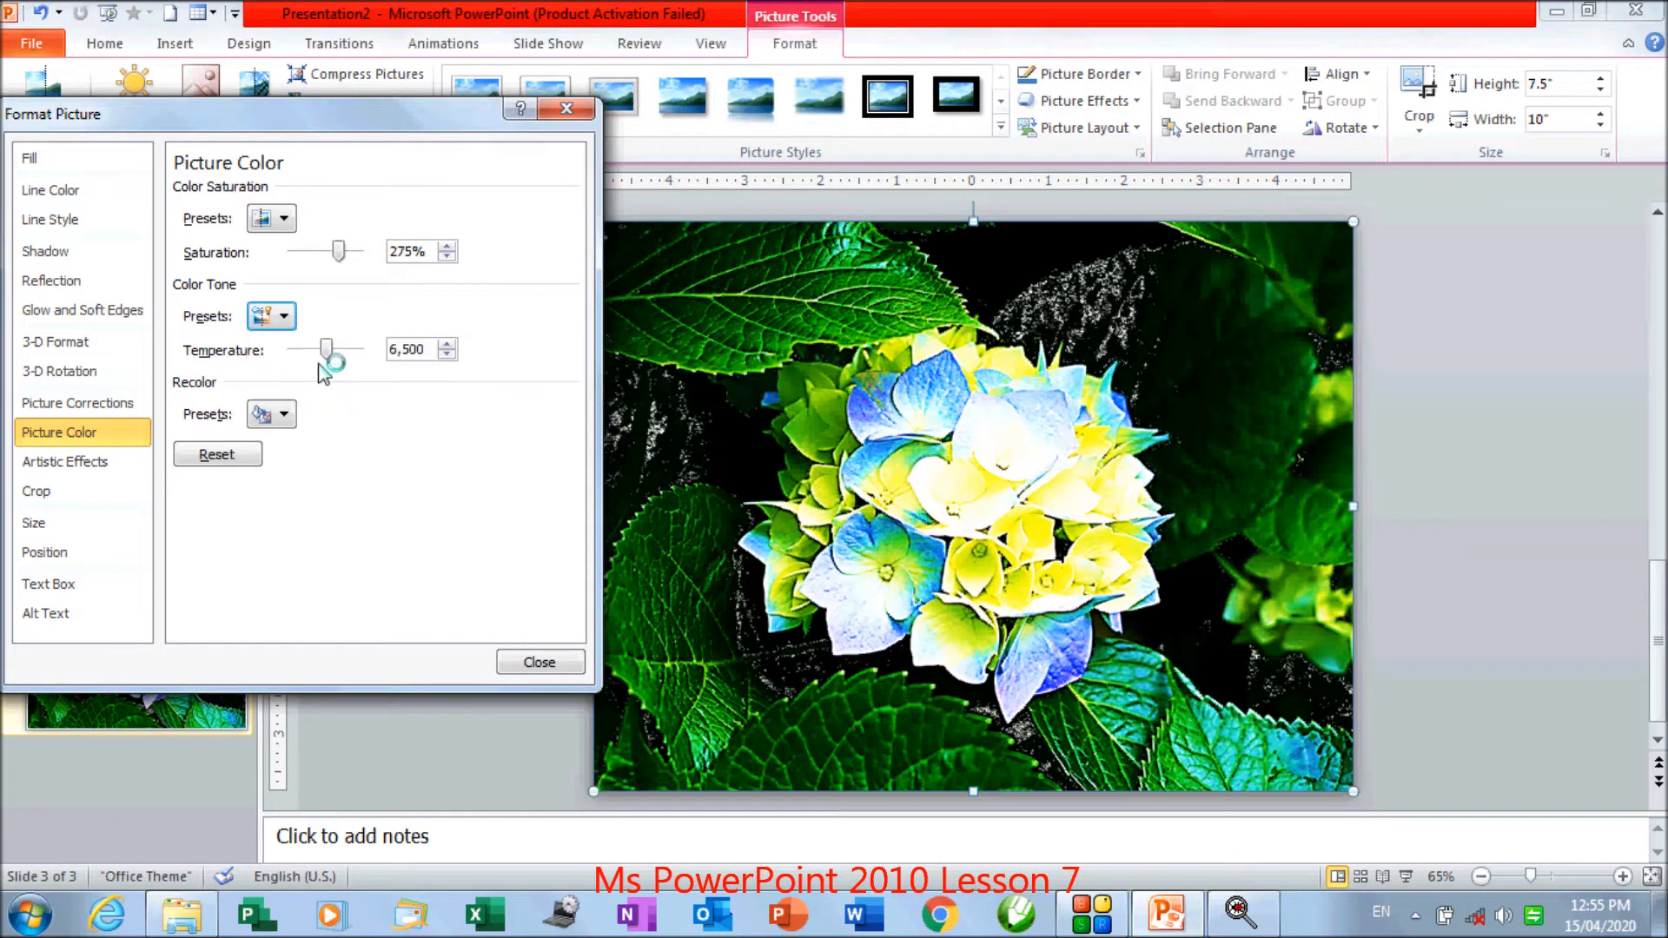
drag(326, 349, 338, 351)
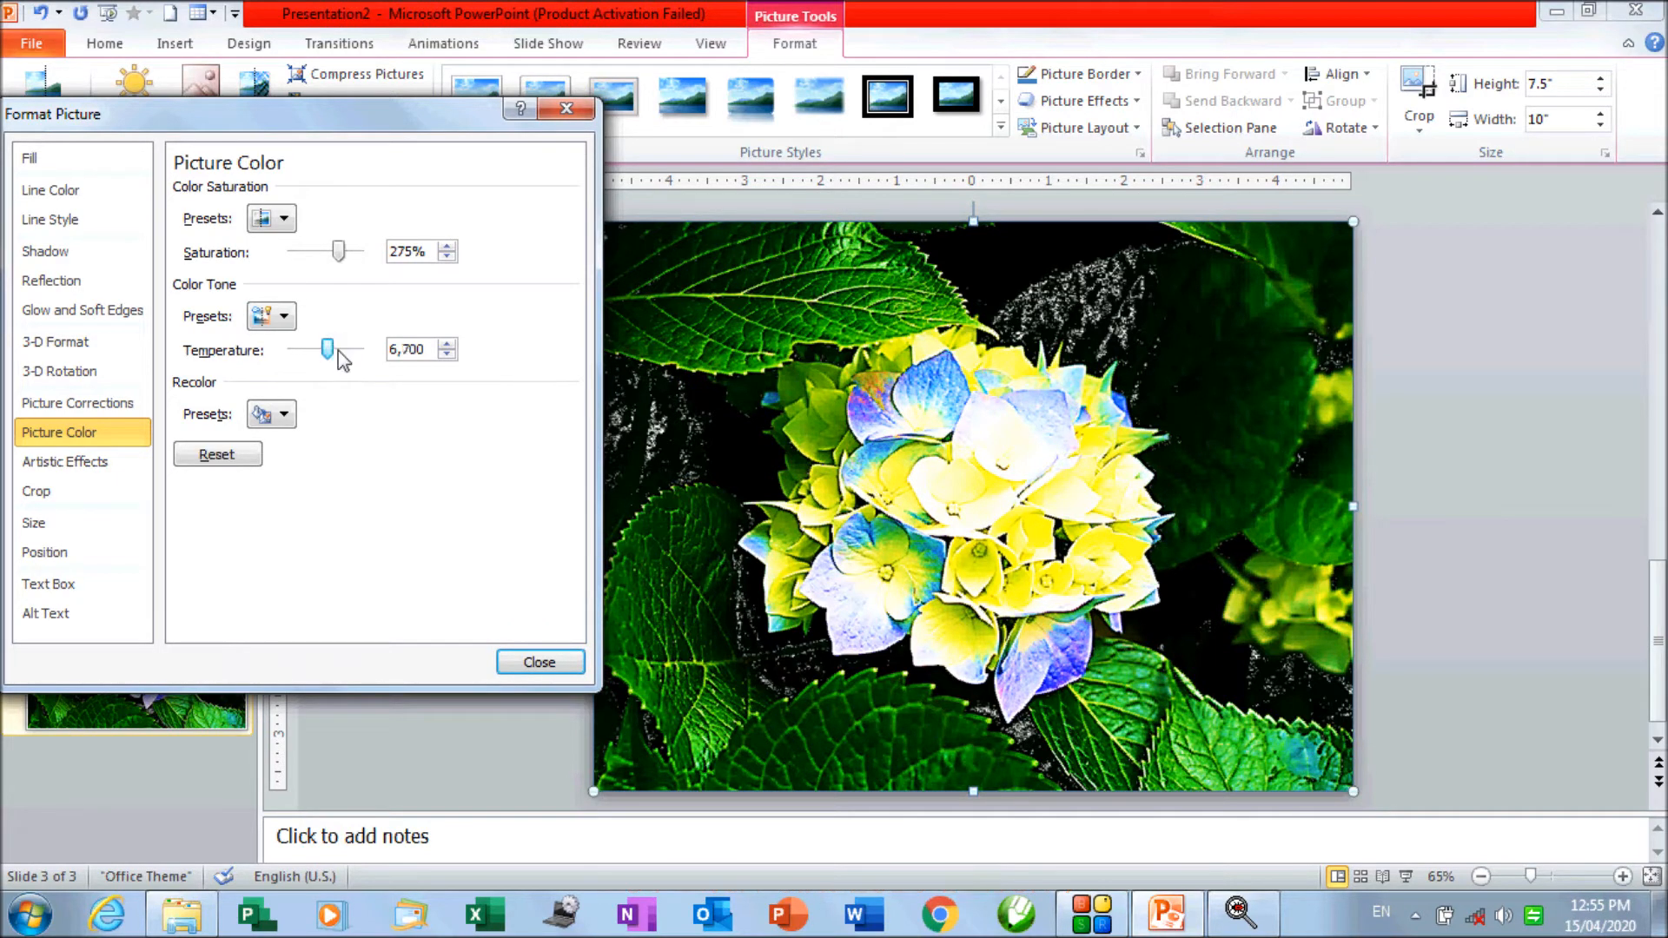
click(283, 416)
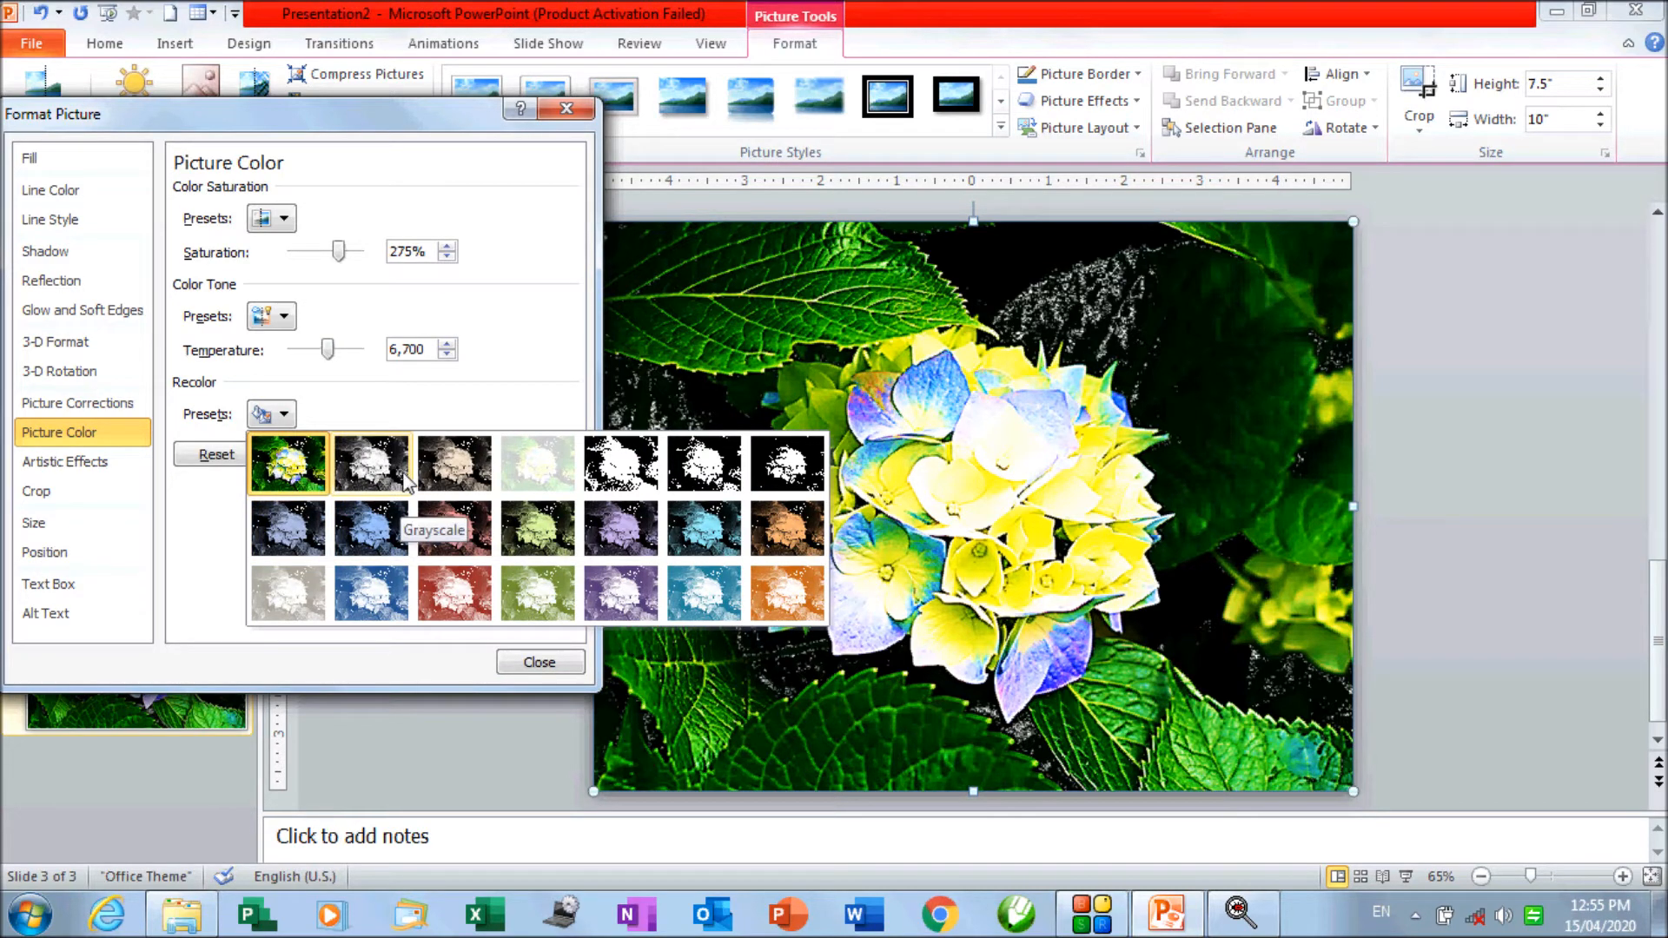
click(411, 404)
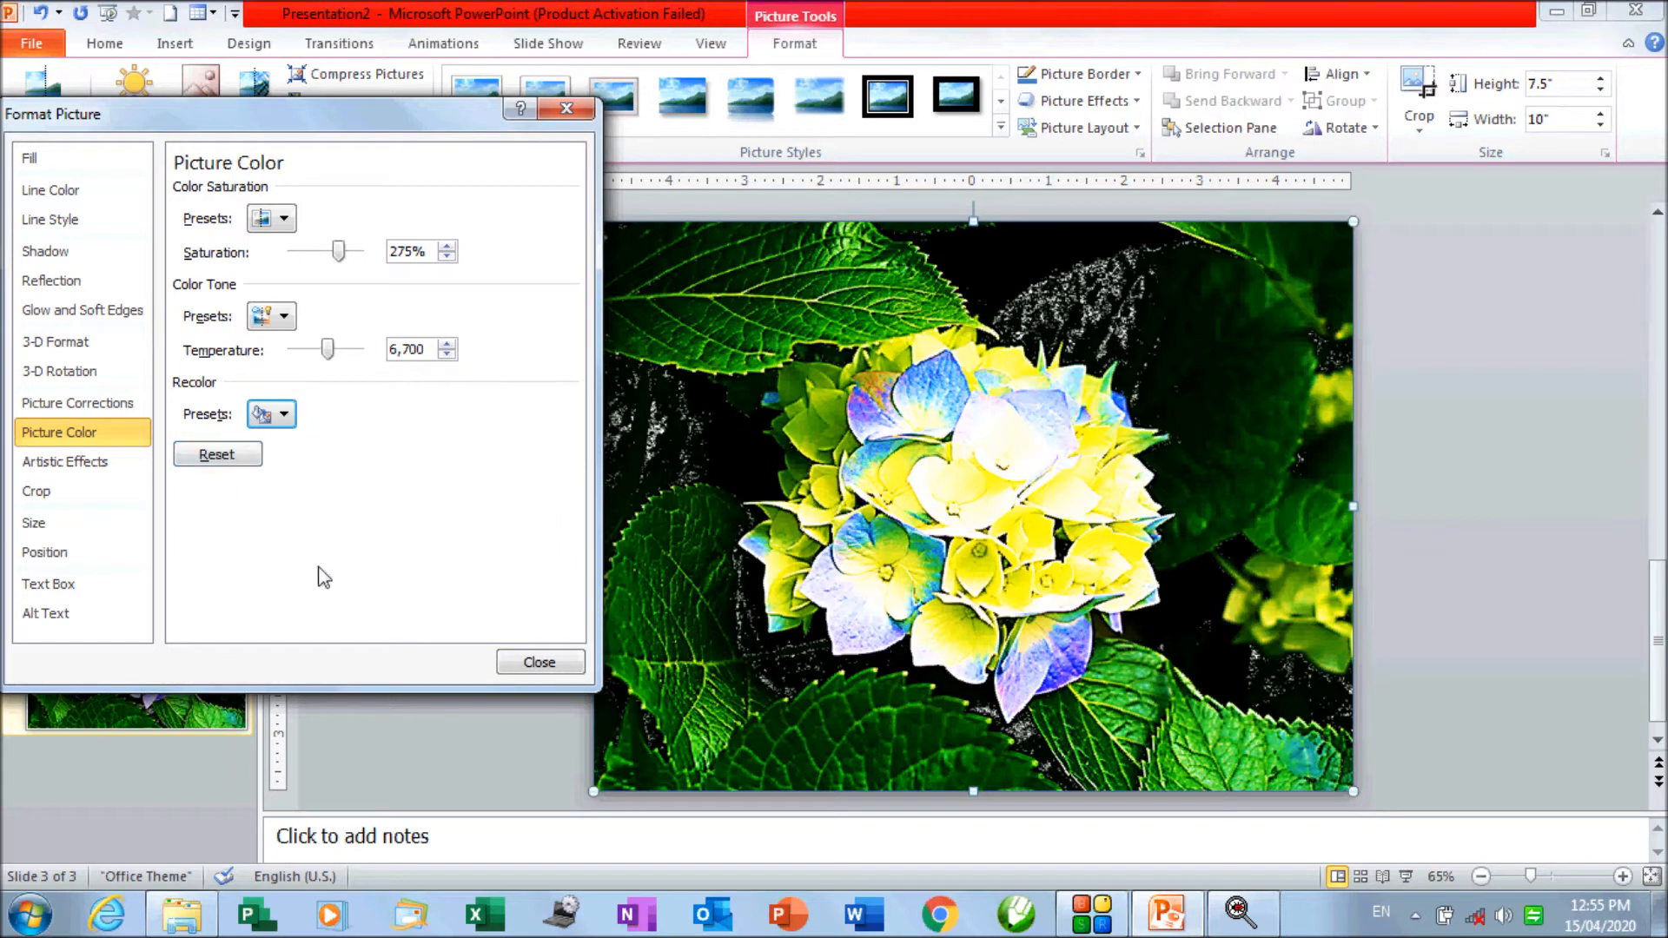
click(505, 663)
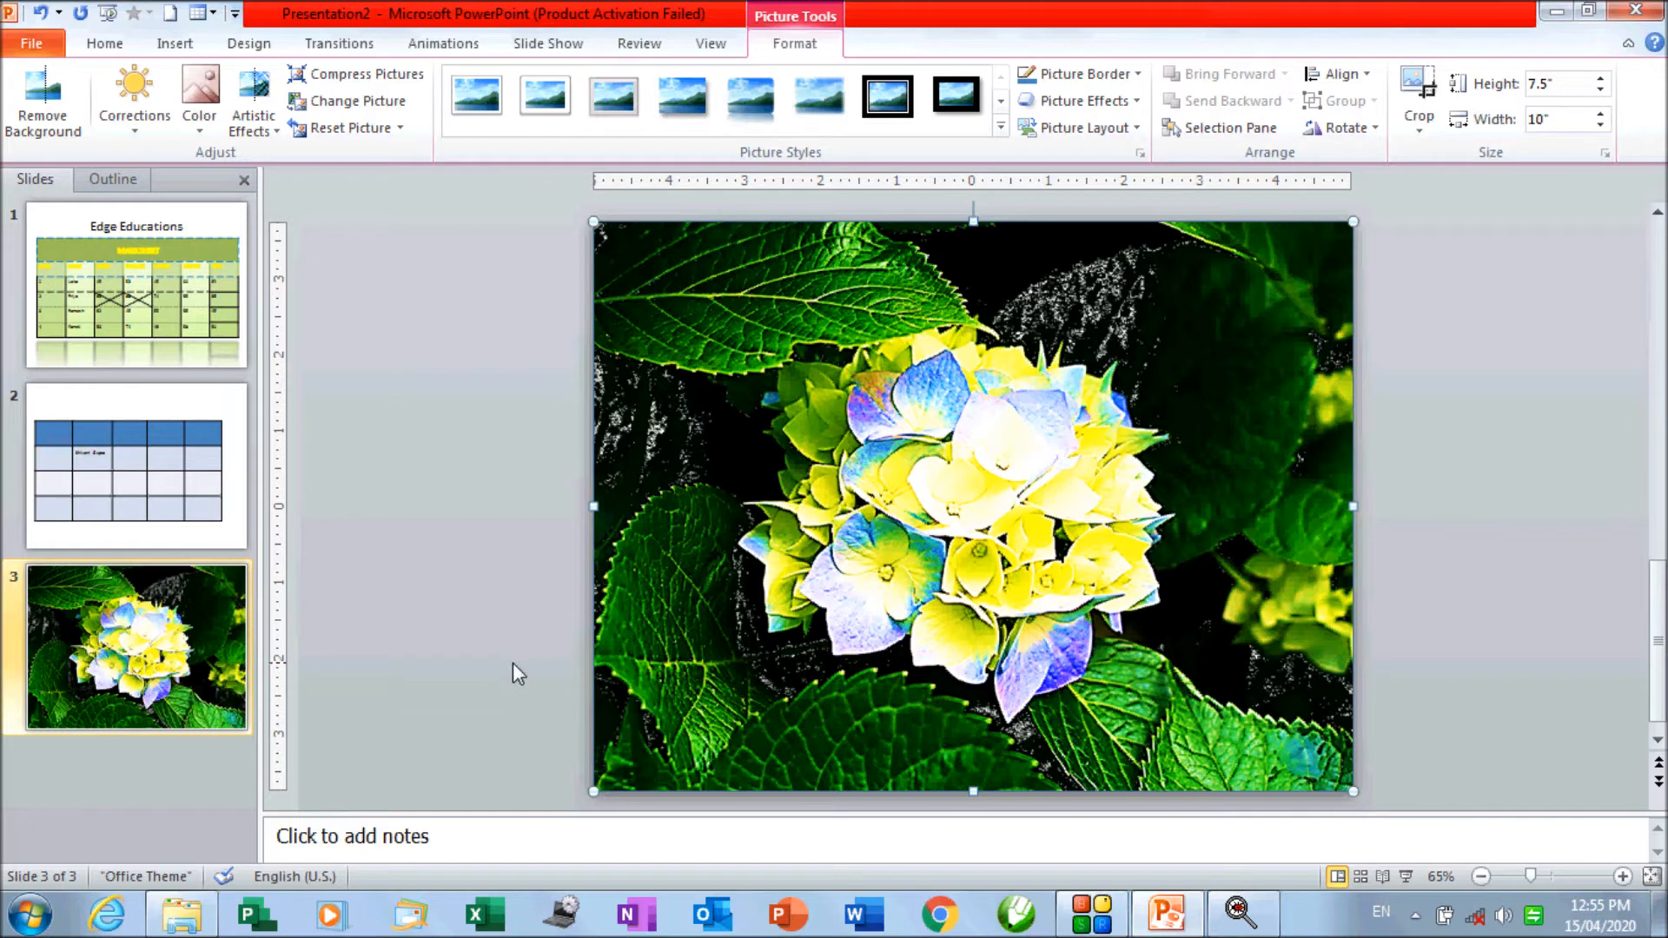
Step: Apply the Light Screen artistic effect to the hydrangea picture
click(245, 130)
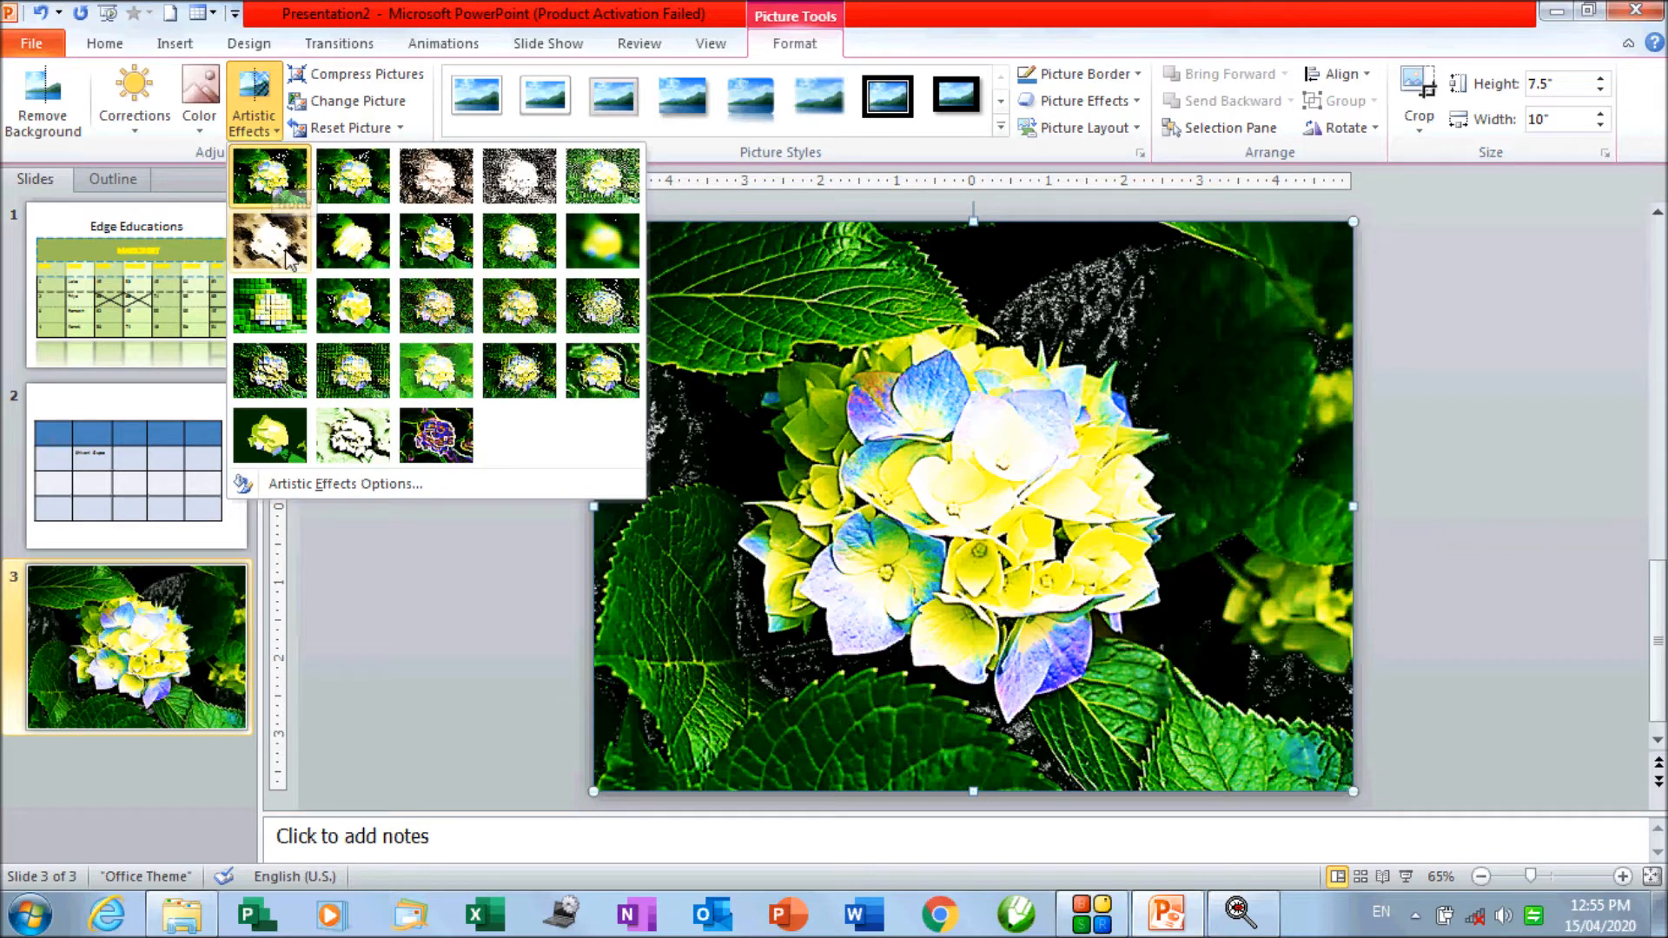
click(271, 305)
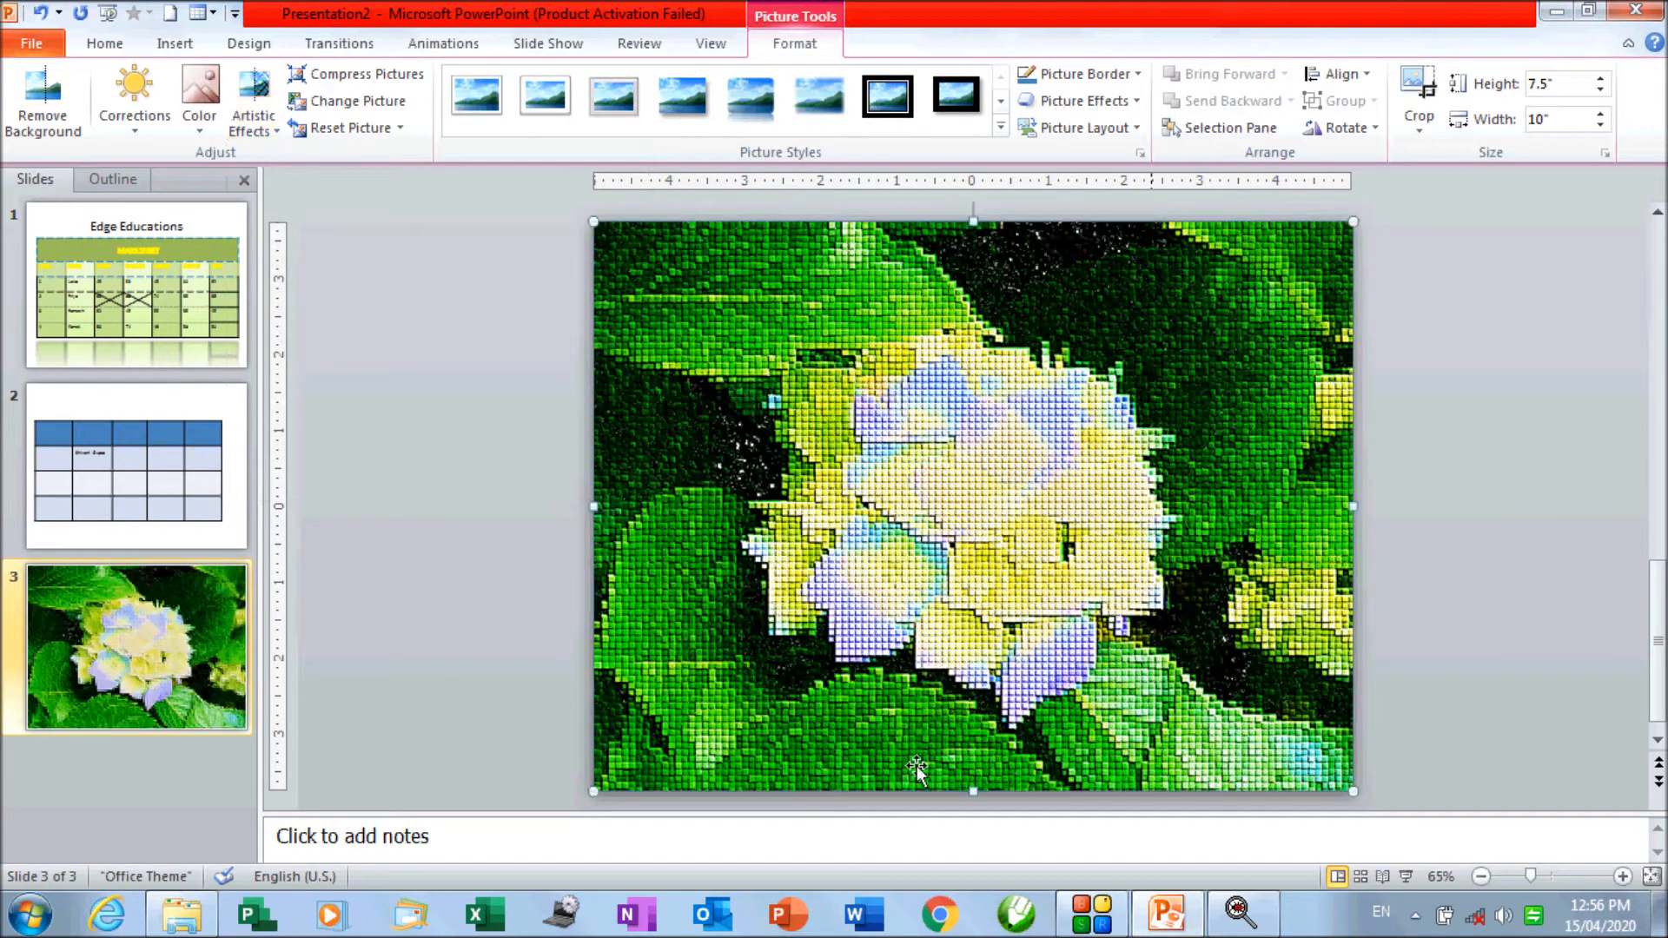
Step: Try a soft, paint-like artistic effect on the picture and undo it
click(253, 100)
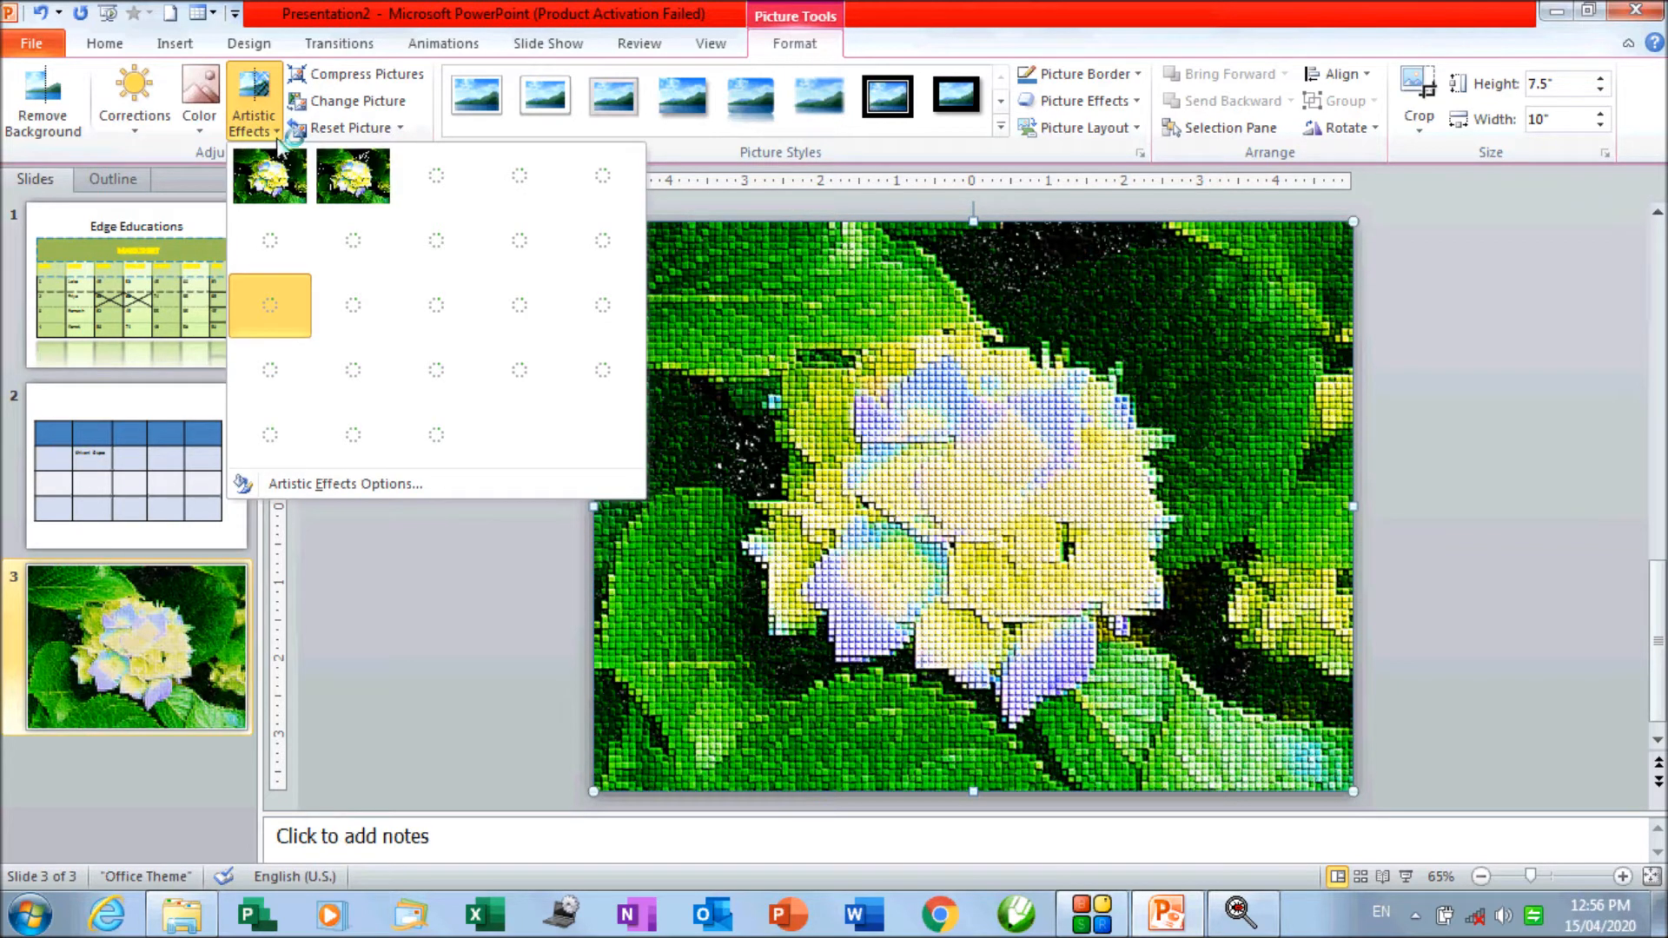
click(756, 507)
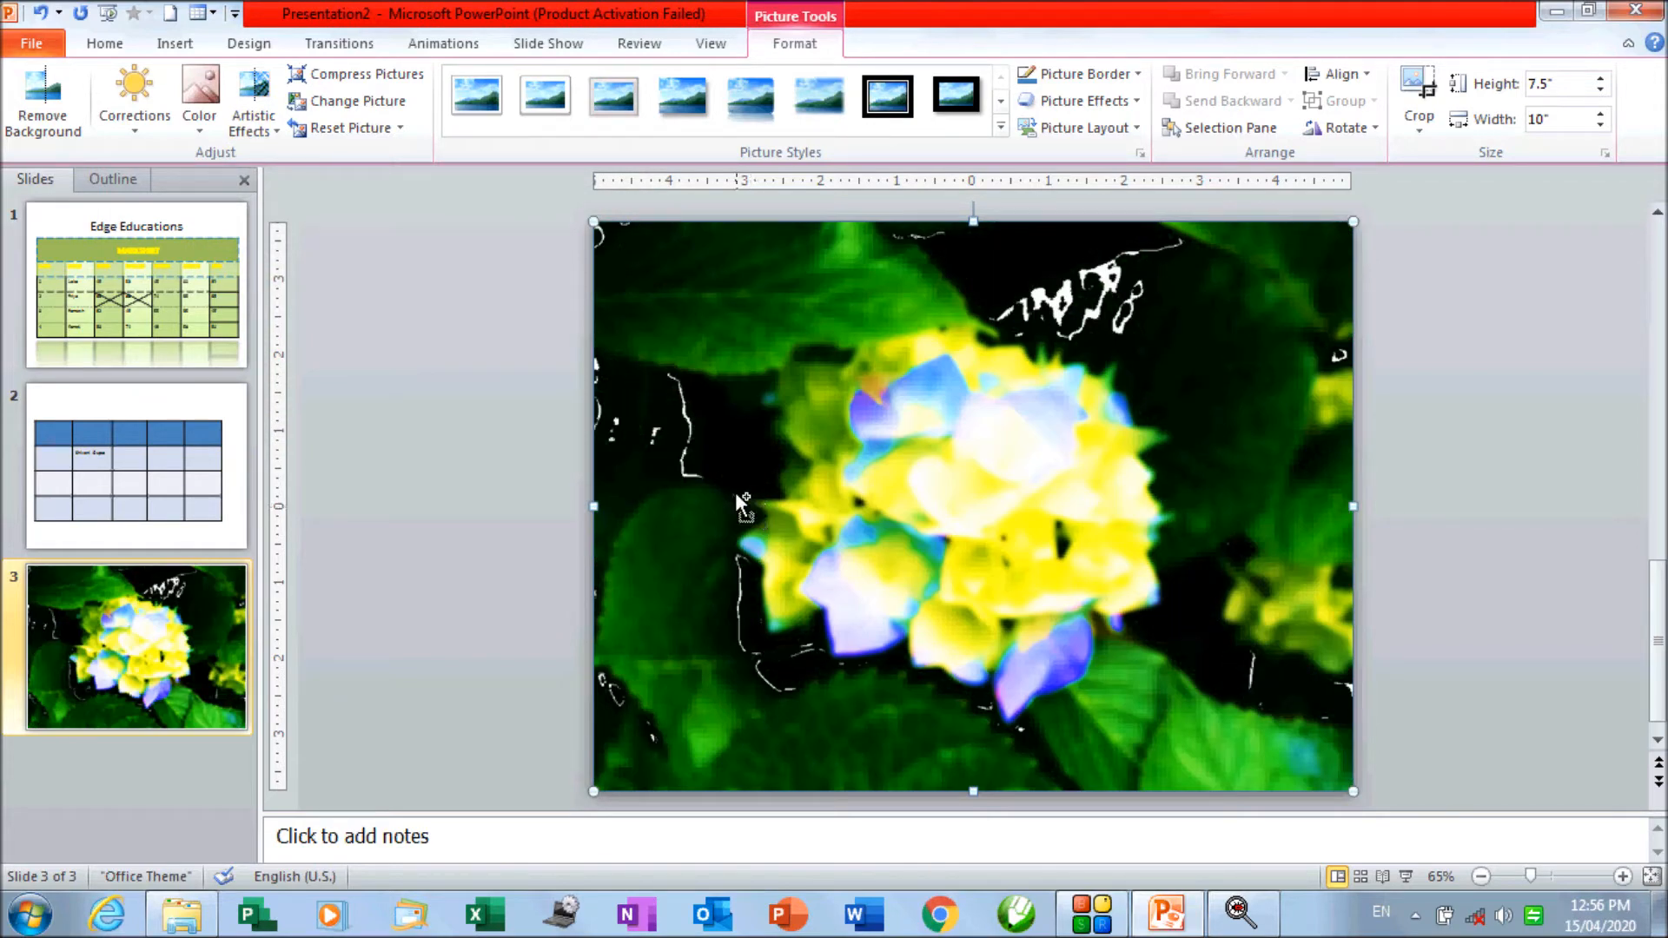
key(ctrl+z)
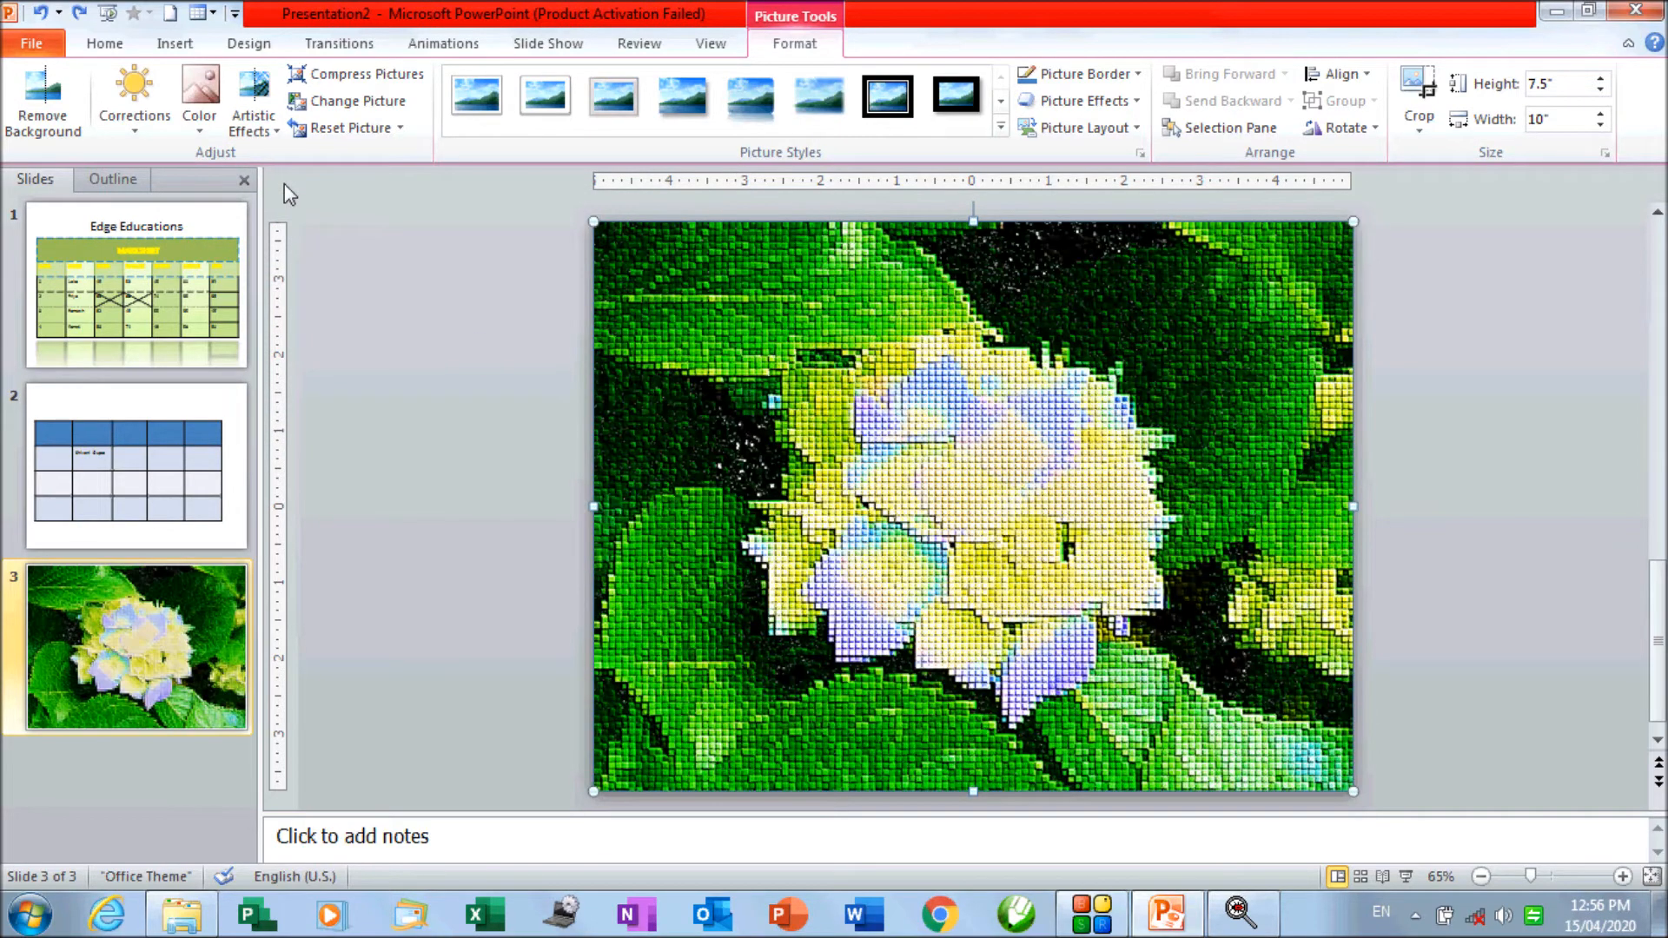
Step: Set the artistic effect's transparency to 7% and its grid size to 7, and close the dialog
click(273, 128)
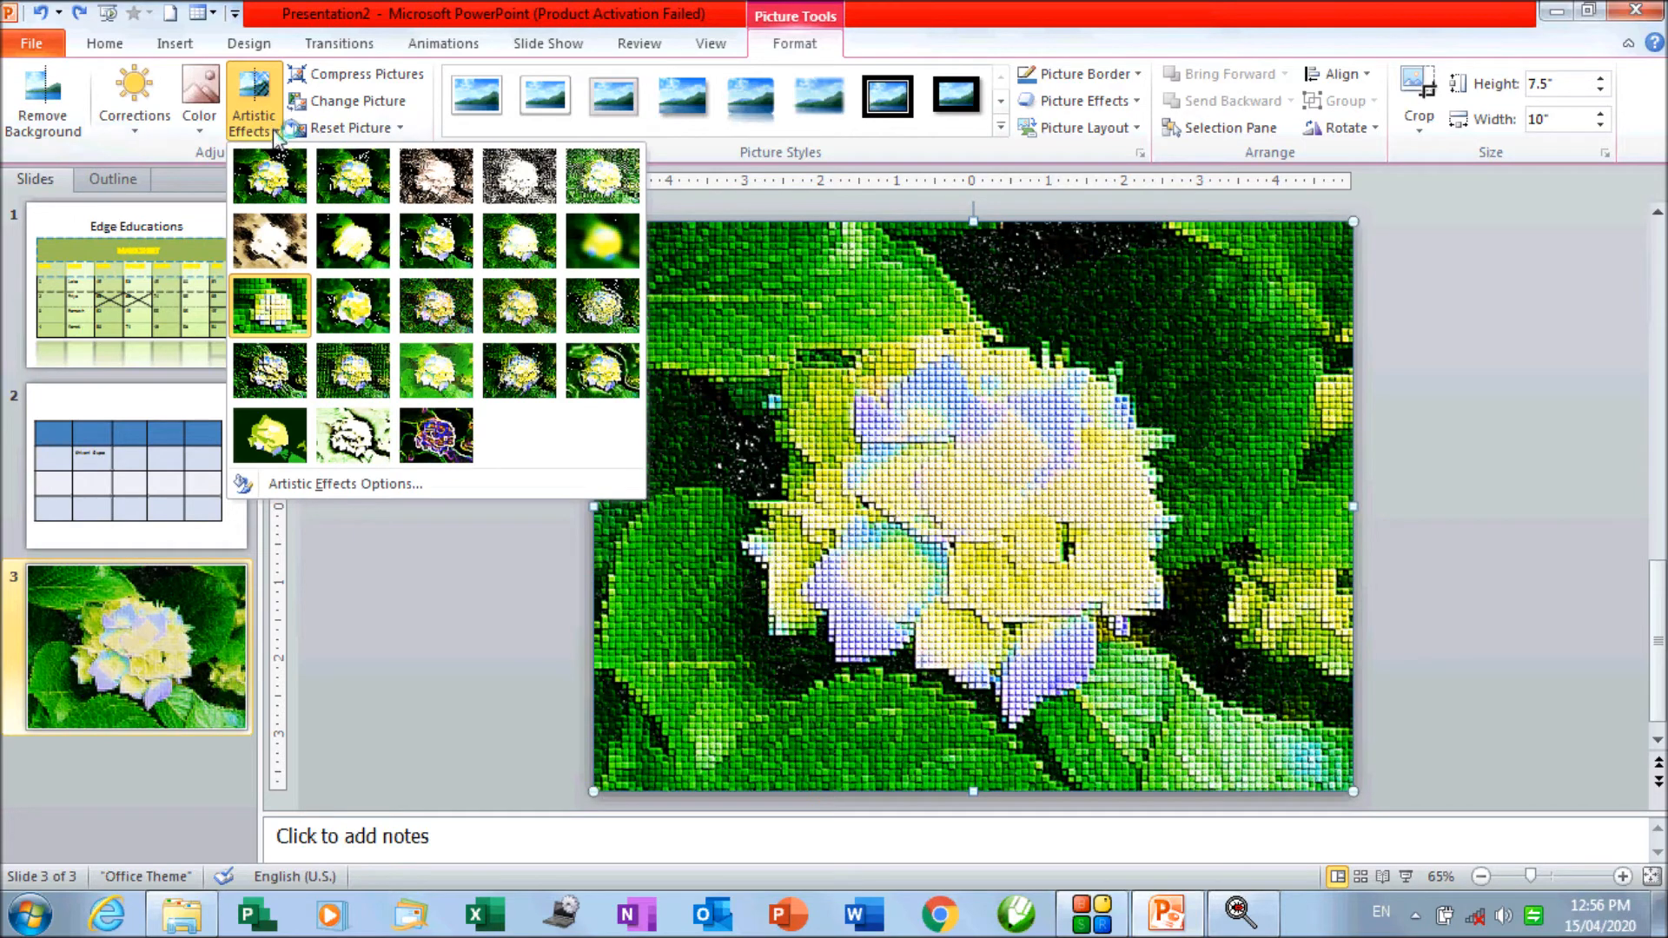
click(280, 486)
drag(309, 130, 310, 267)
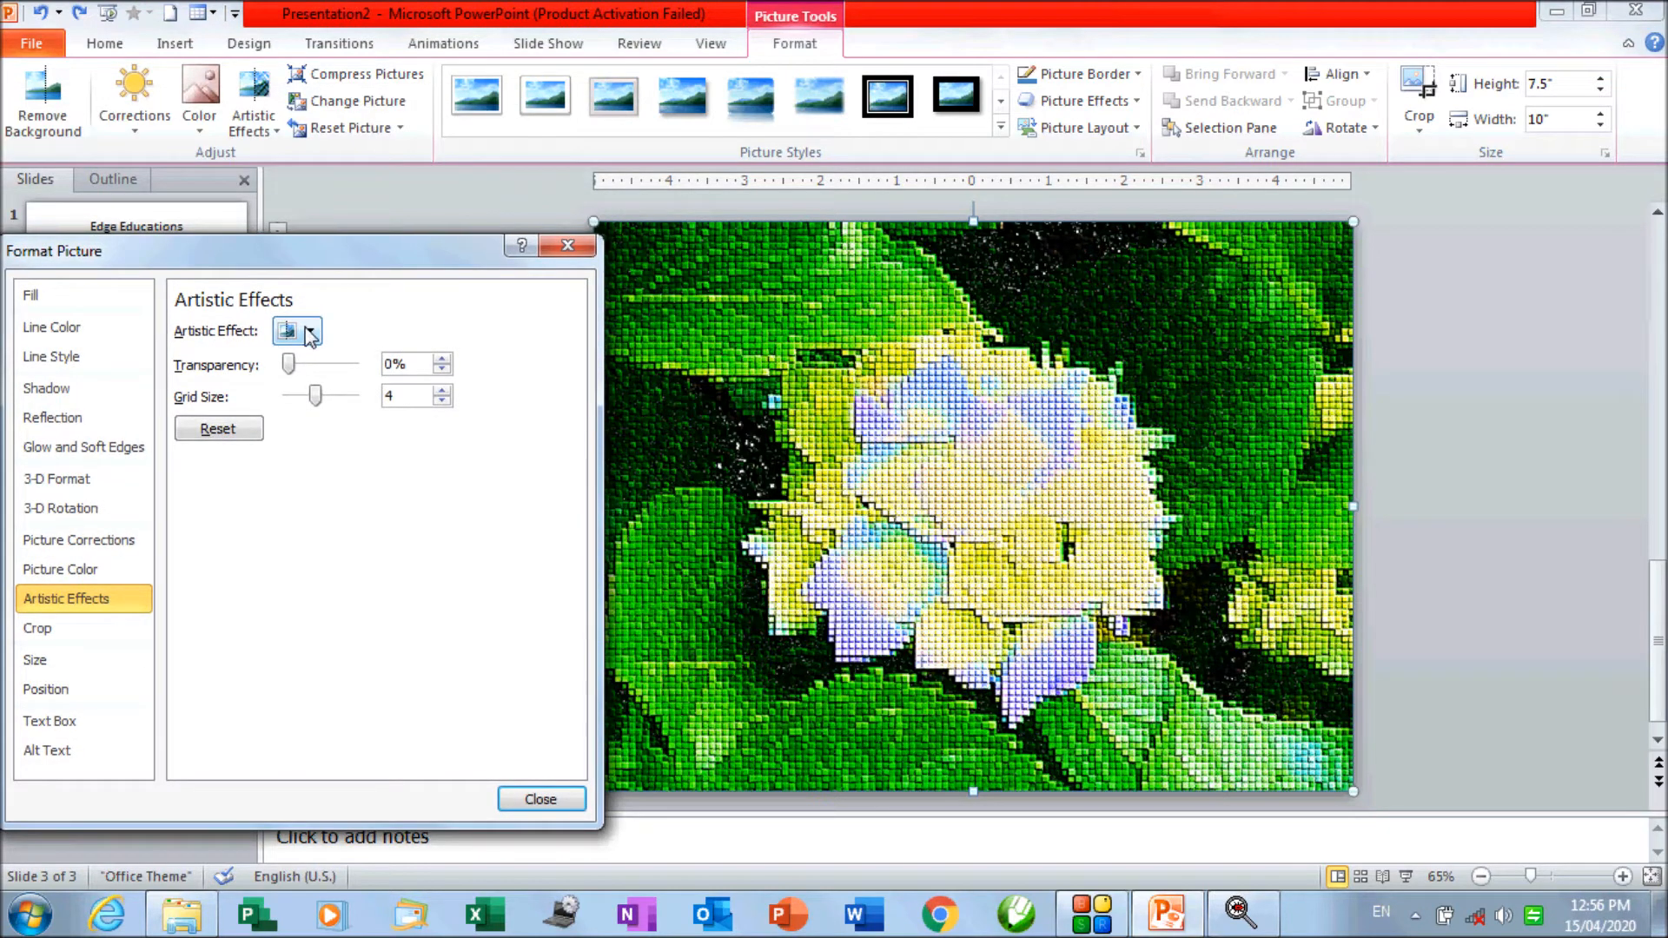
click(309, 333)
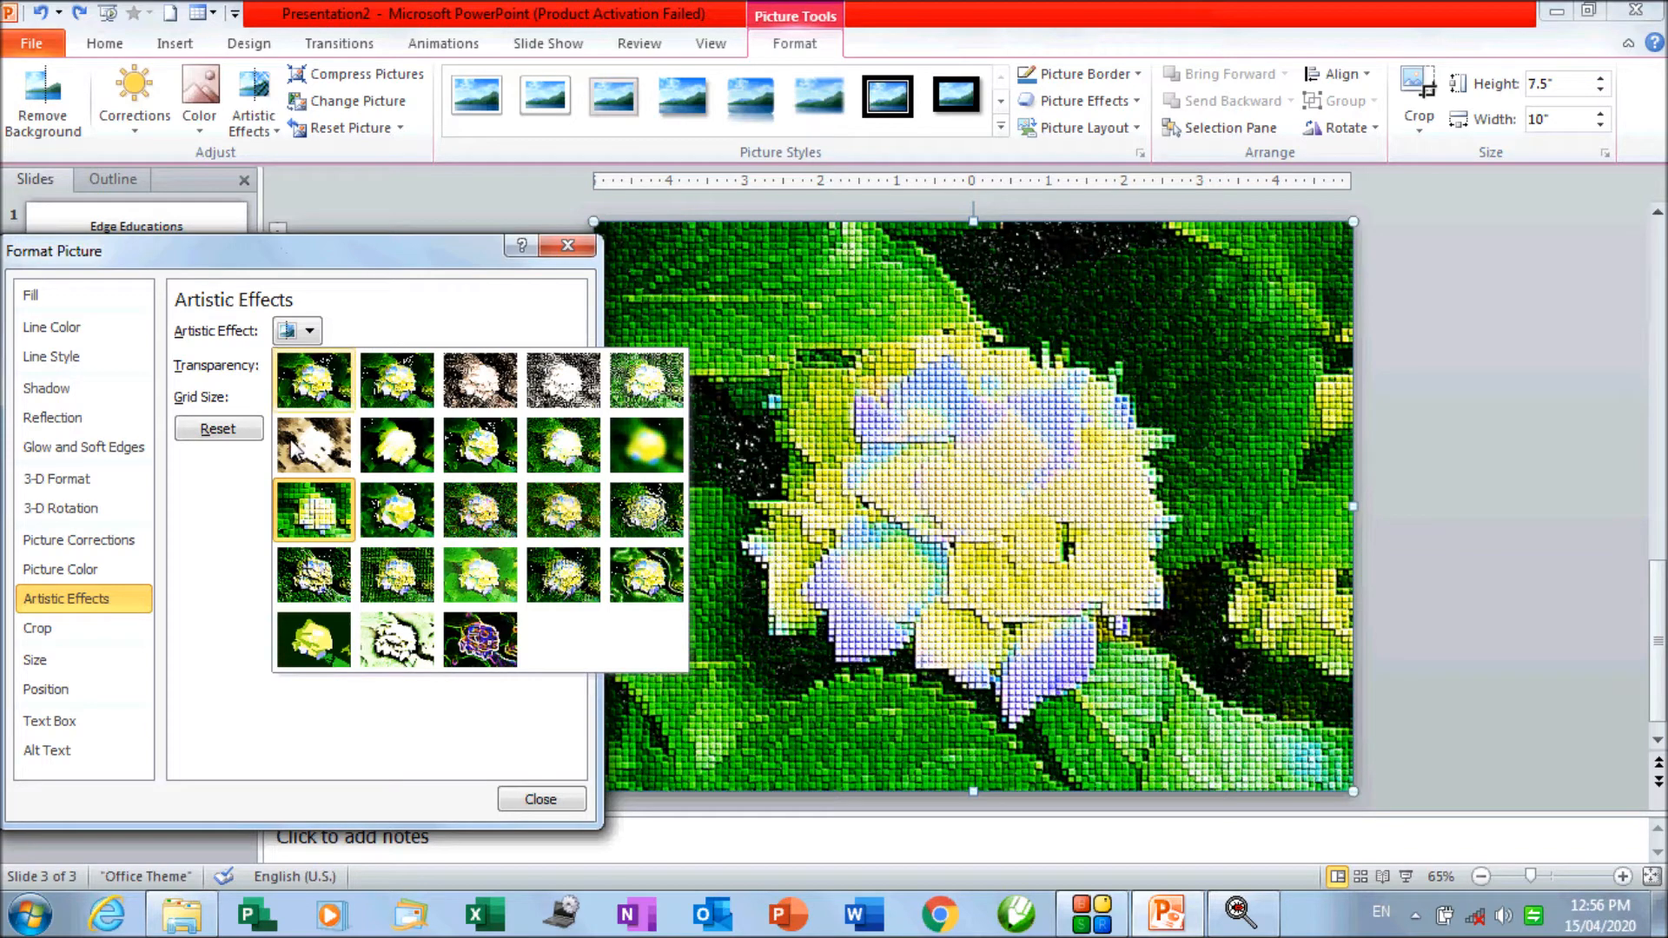
click(316, 394)
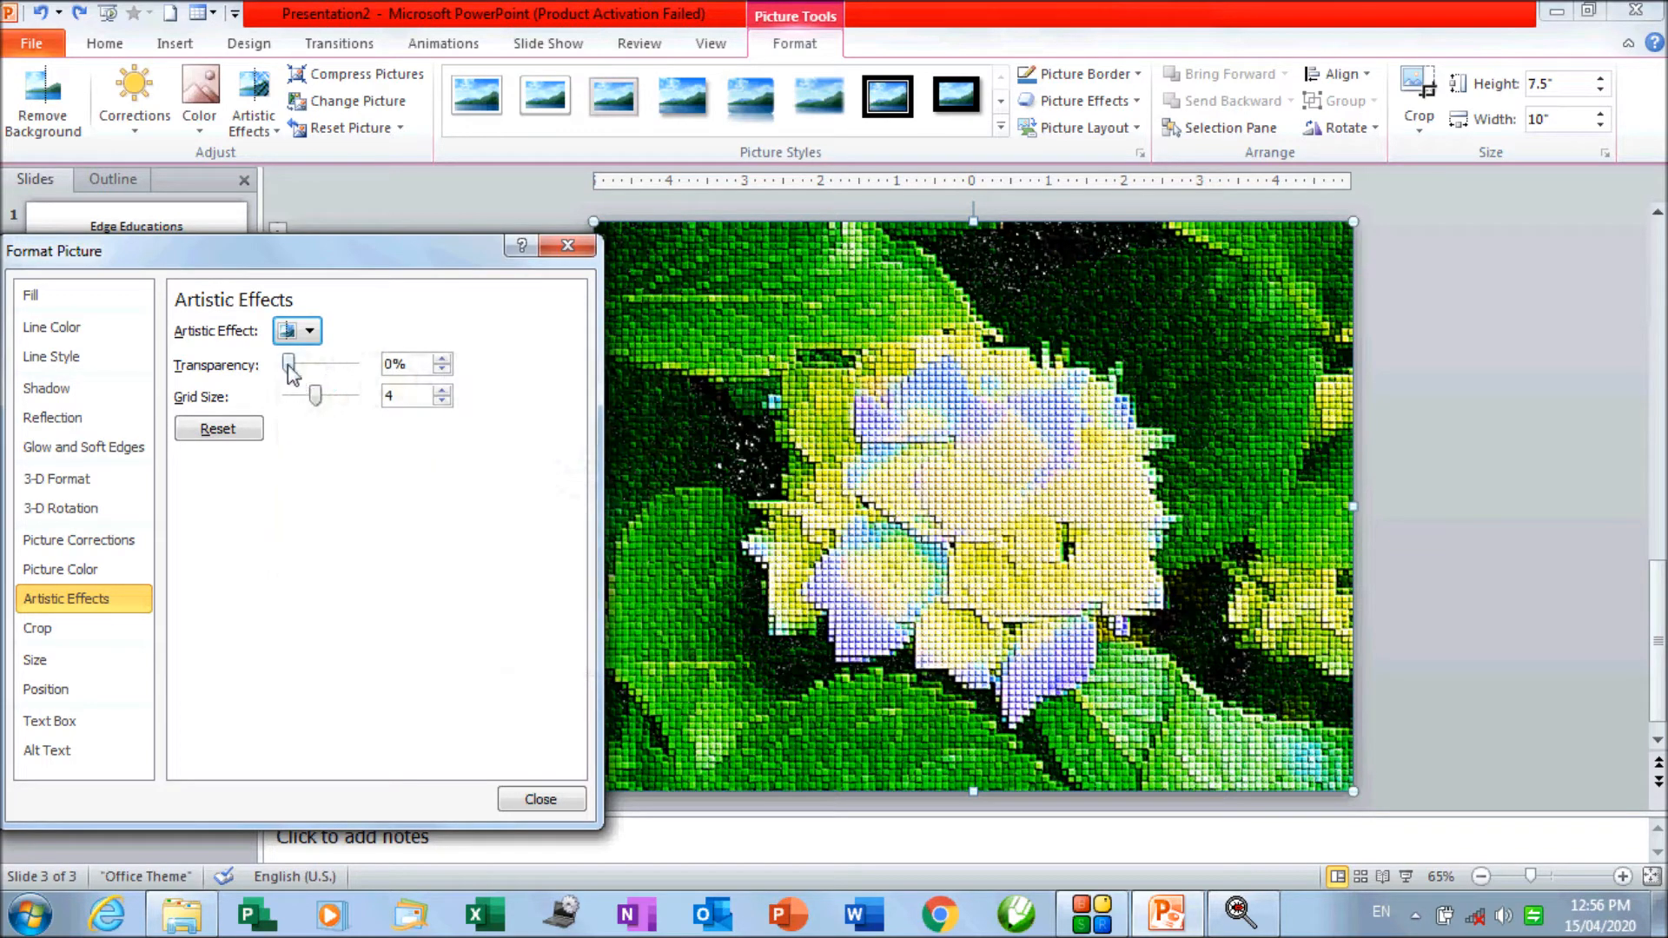
drag(289, 364, 316, 363)
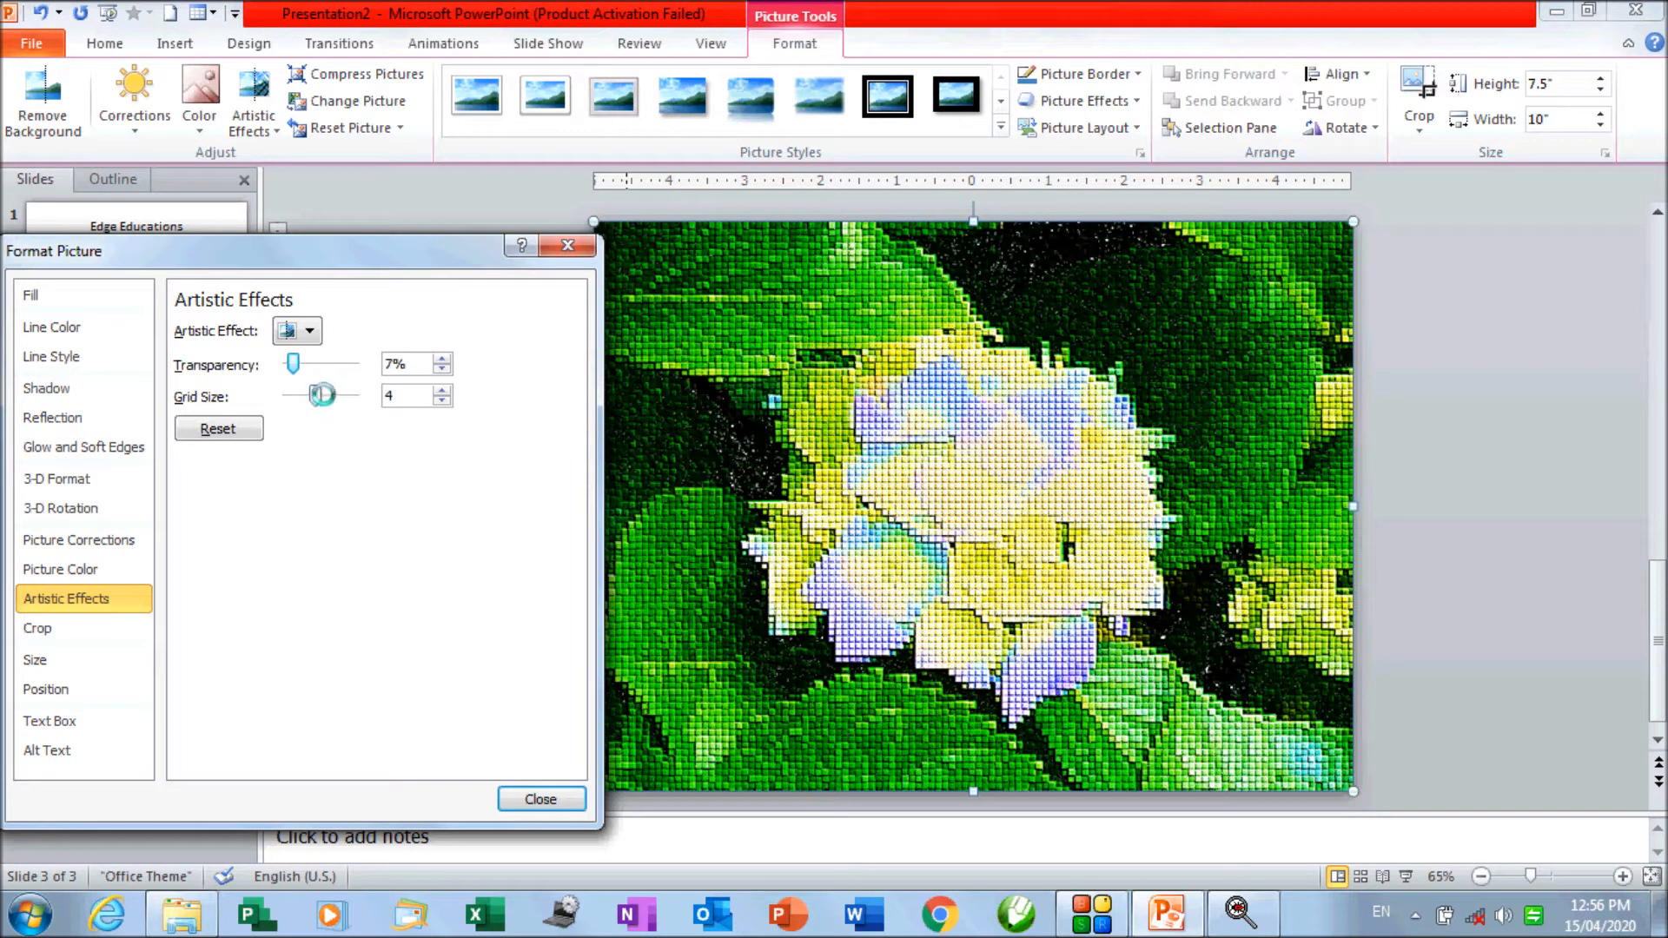
click(443, 391)
click(441, 391)
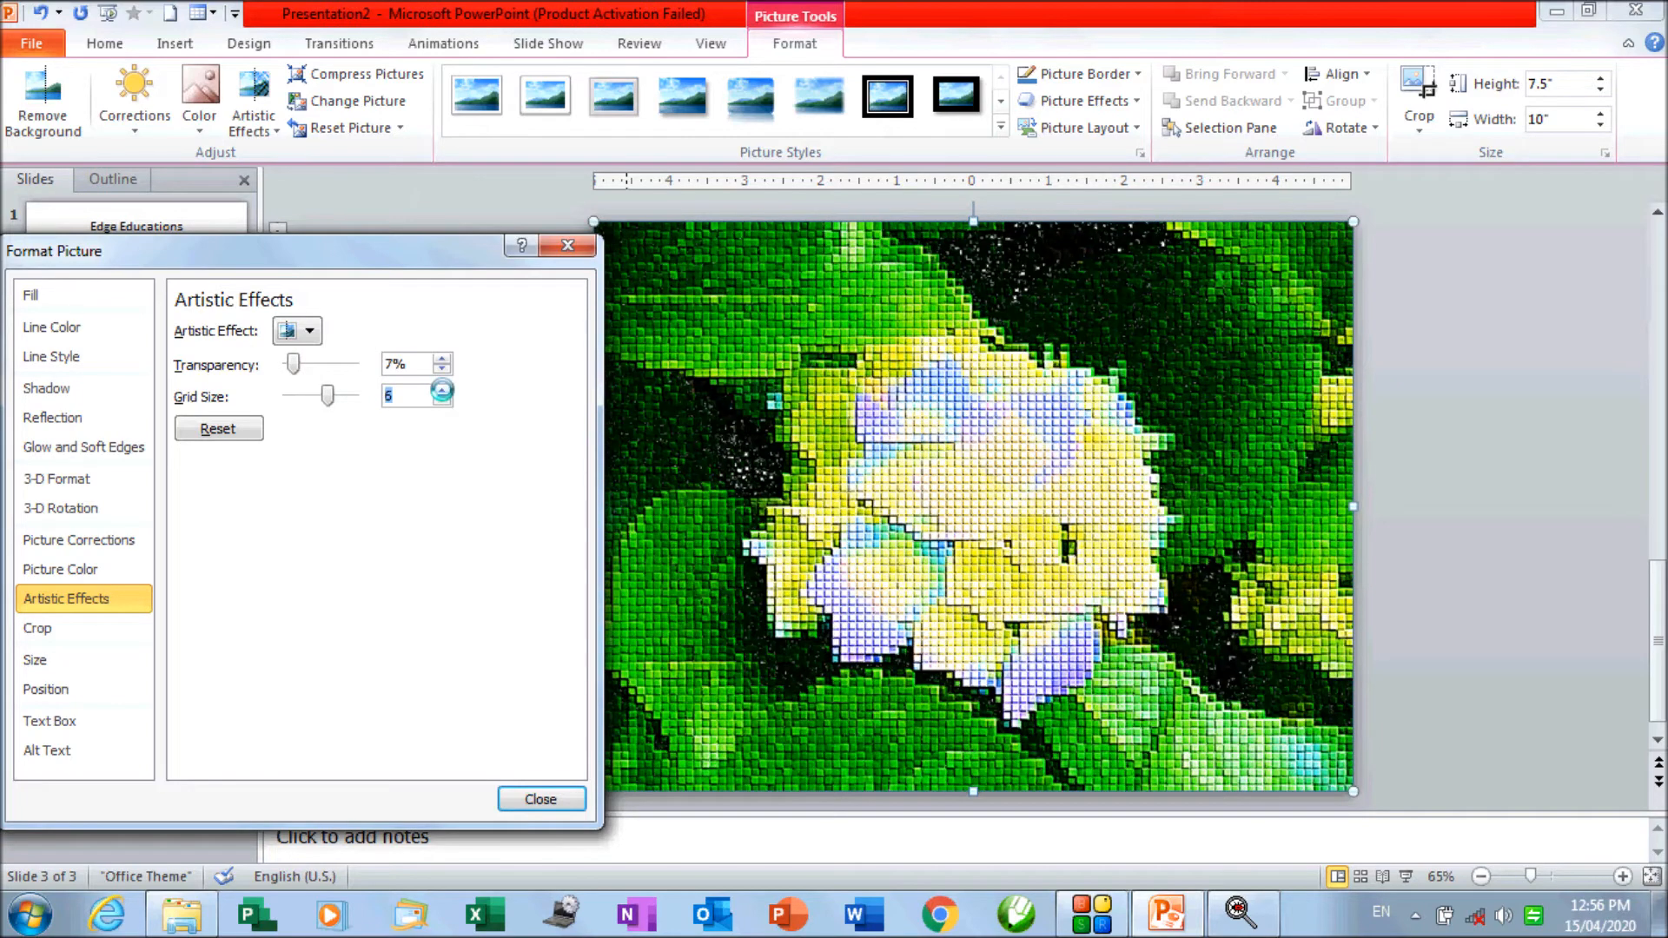
click(442, 391)
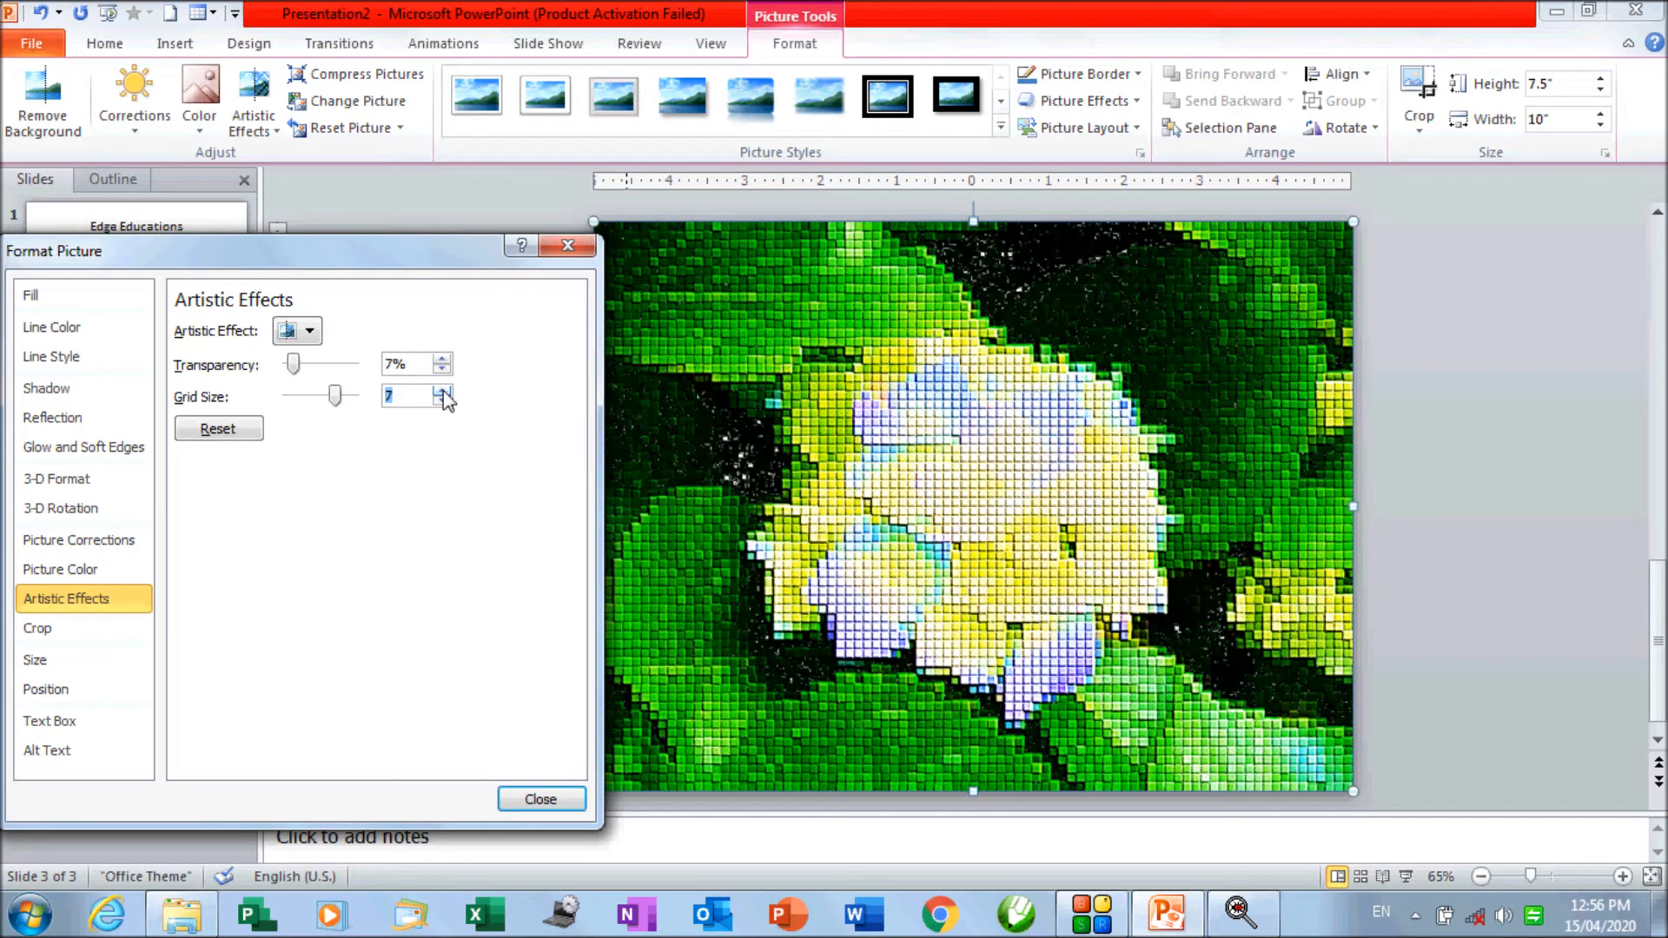
click(540, 799)
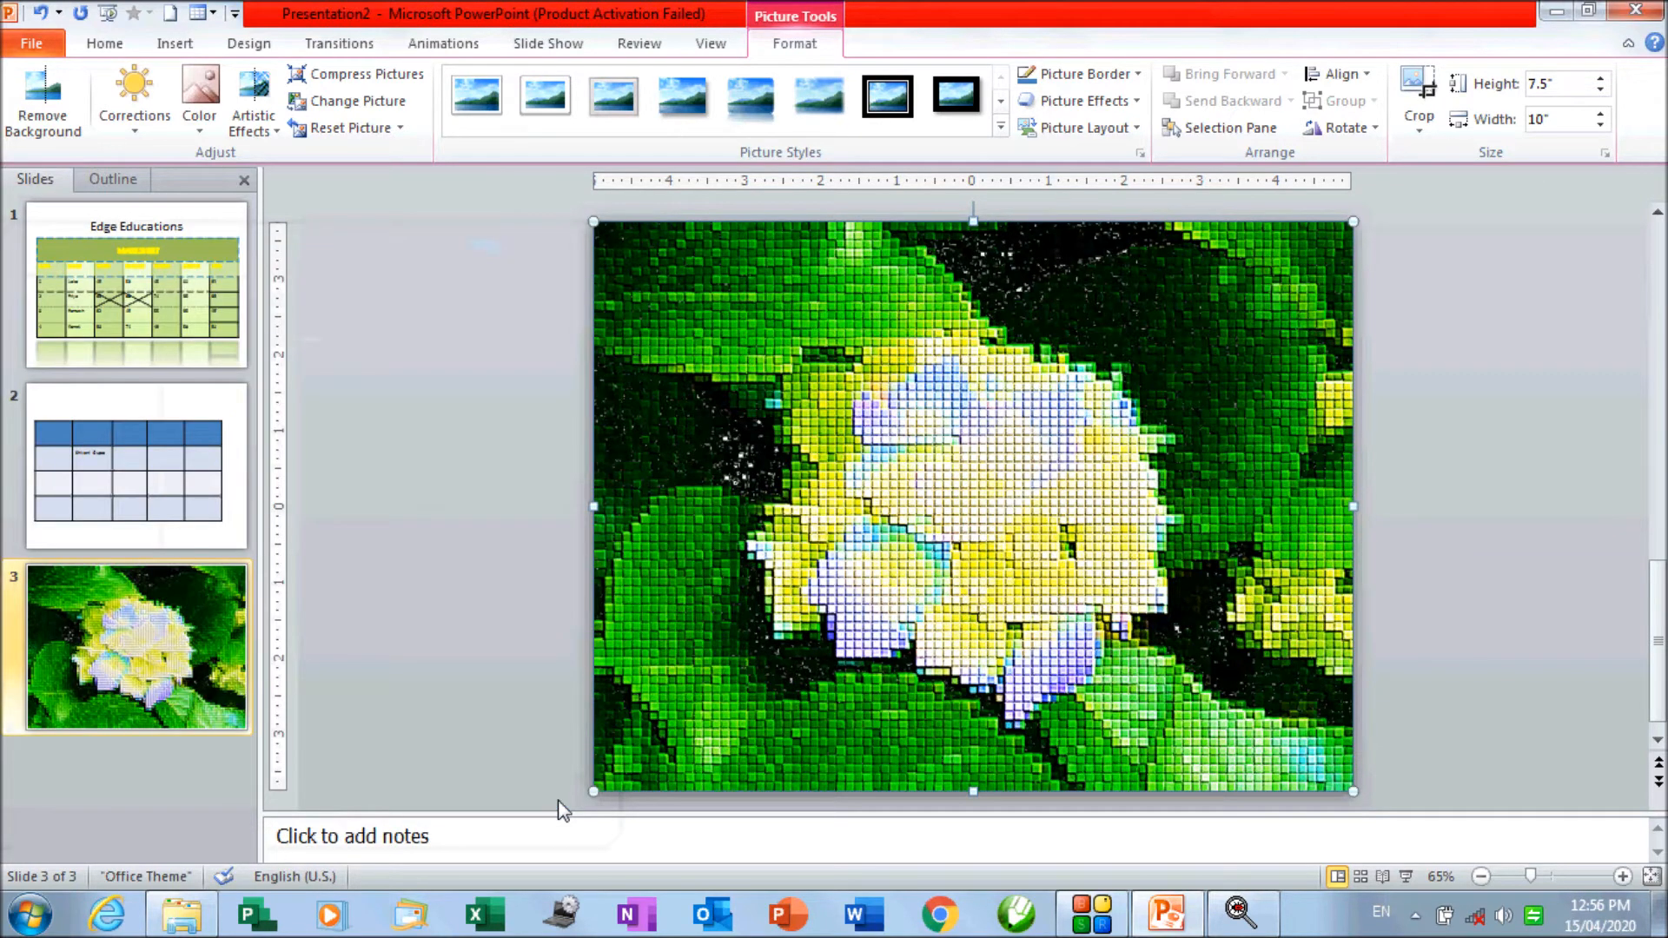
Step: Compress only this picture at document resolution, deleting its cropped areas
click(423, 75)
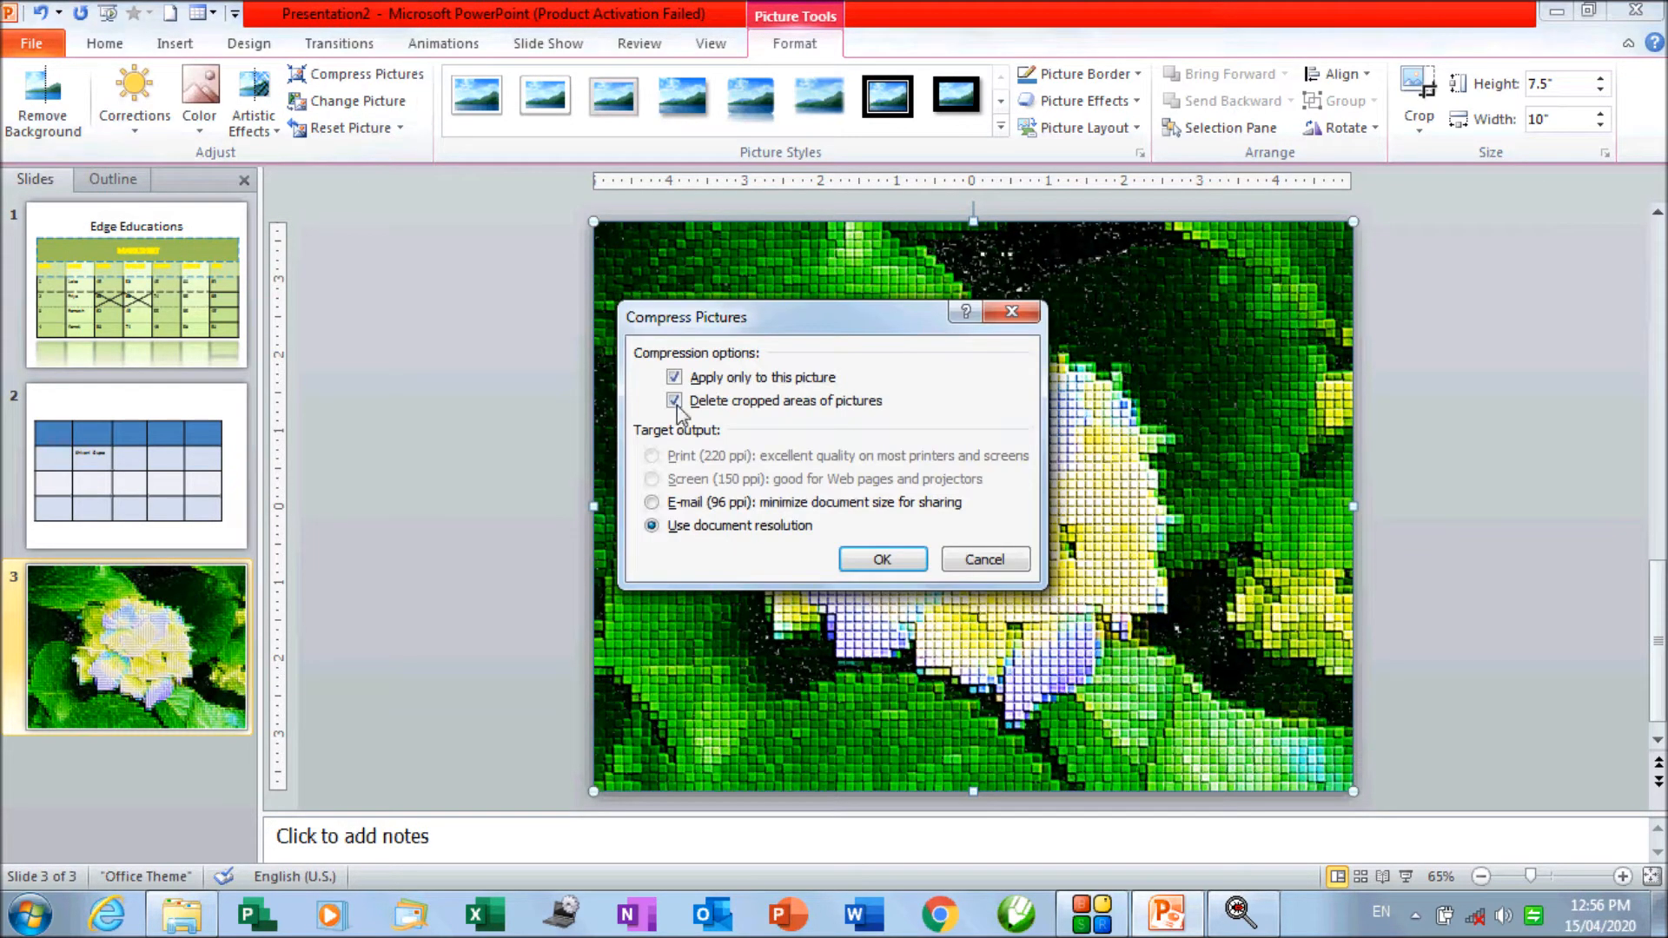
click(882, 559)
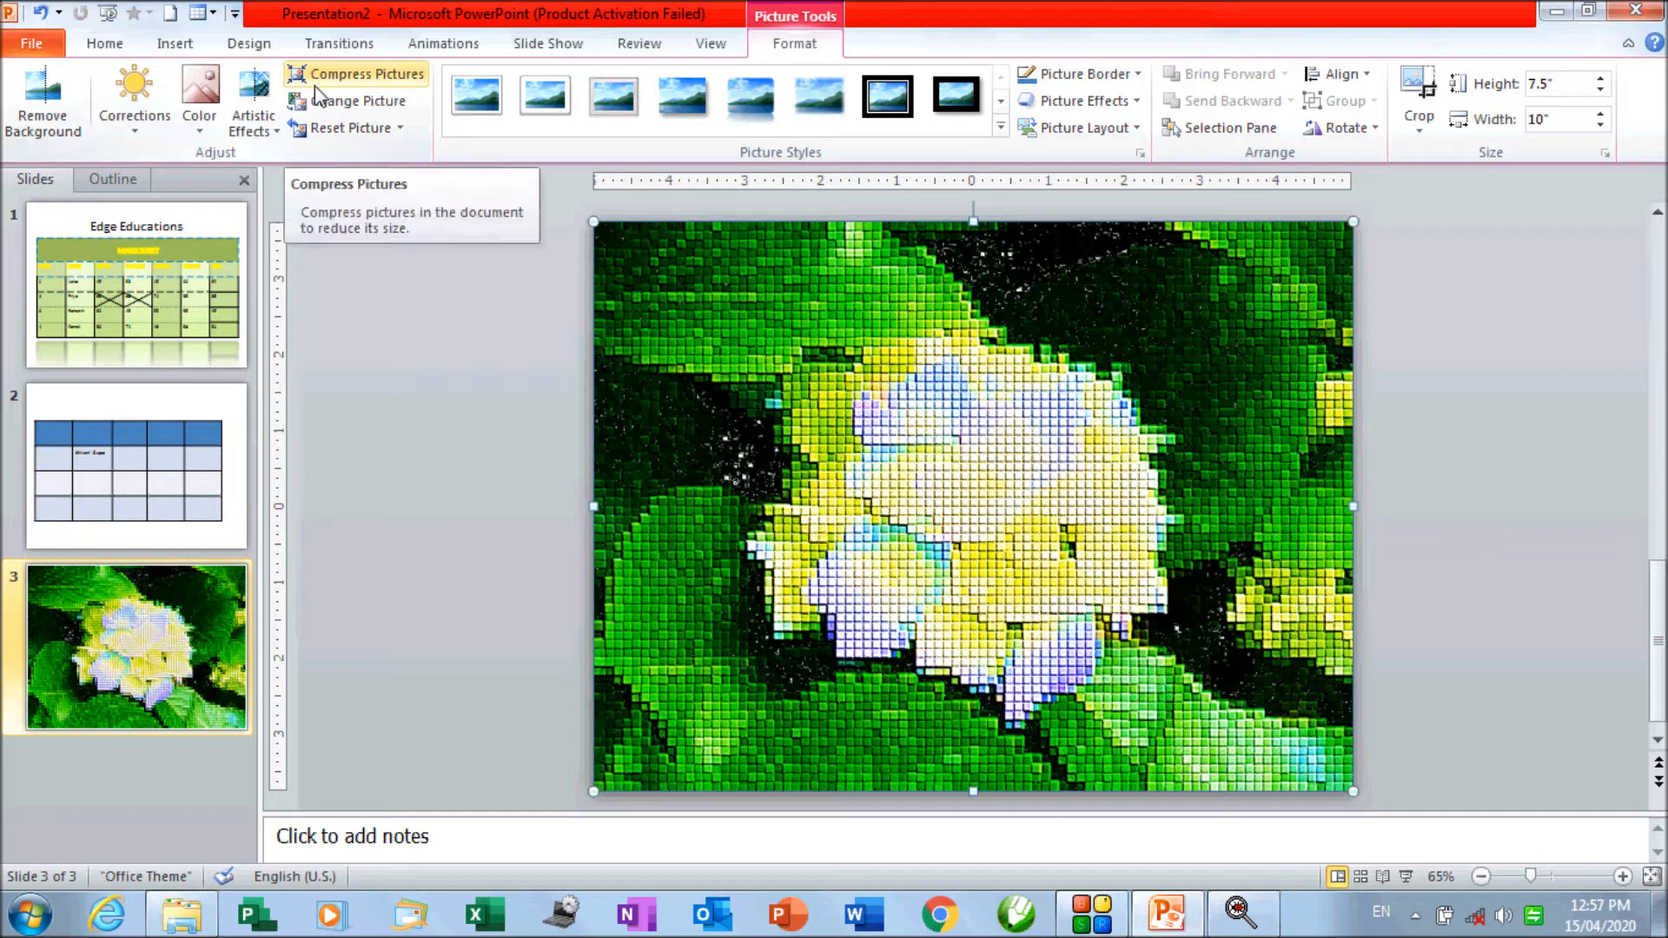
Step: Replace the hydrangea picture on slide 3 with Penguins.jpg from Sample Pictures
click(323, 108)
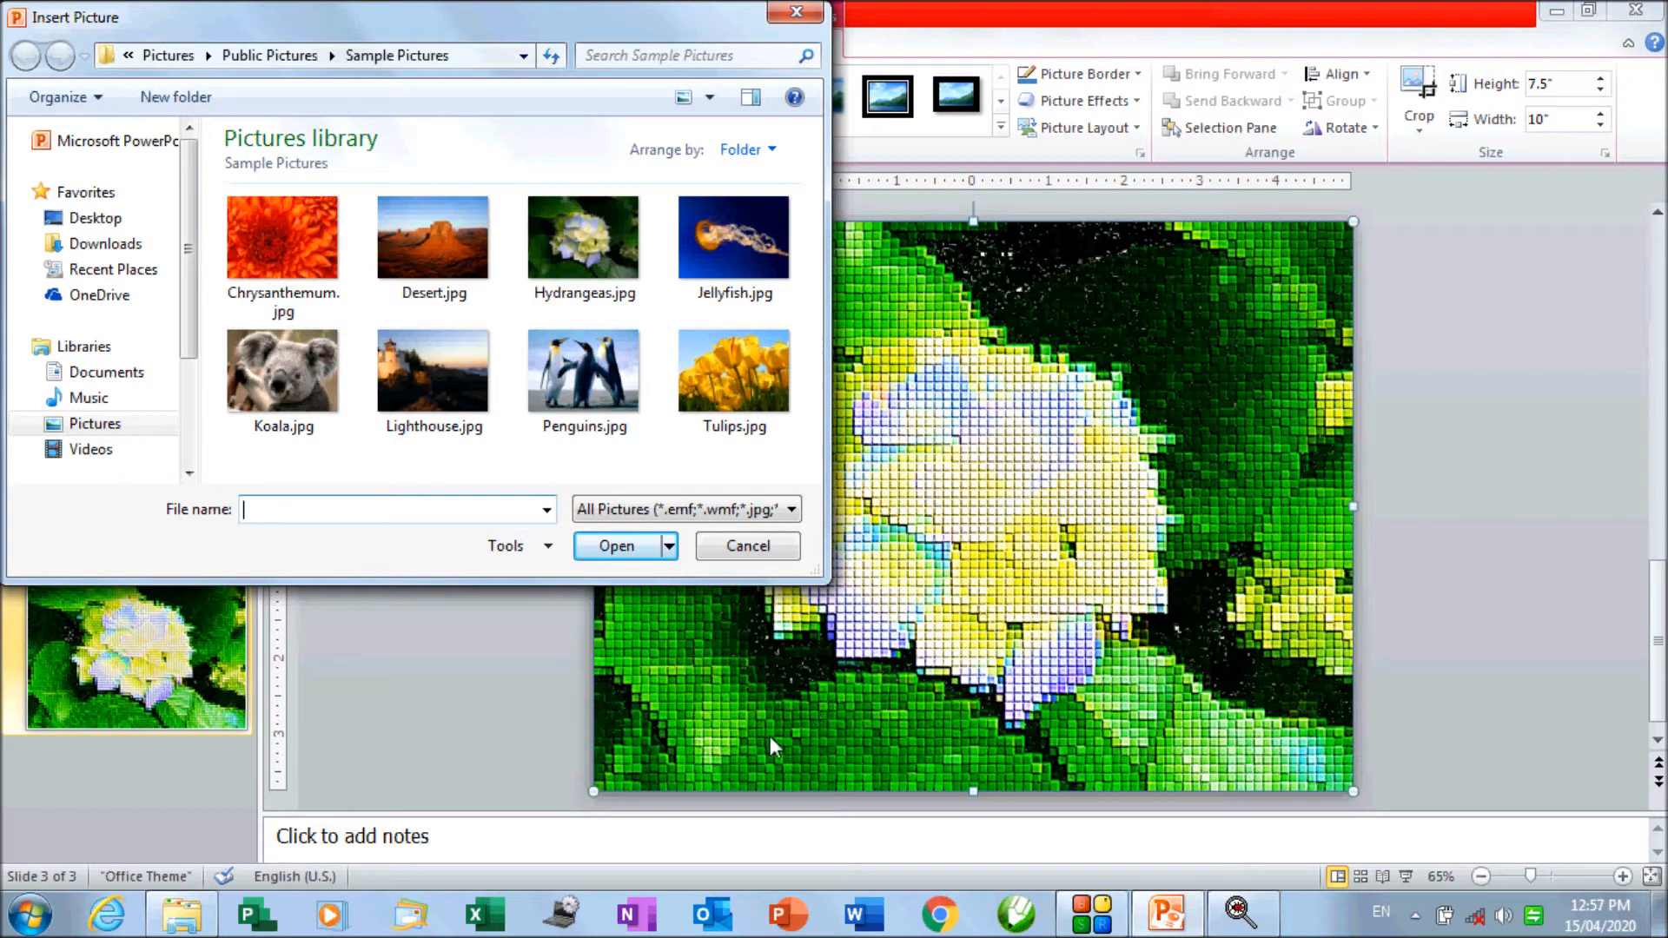
click(593, 387)
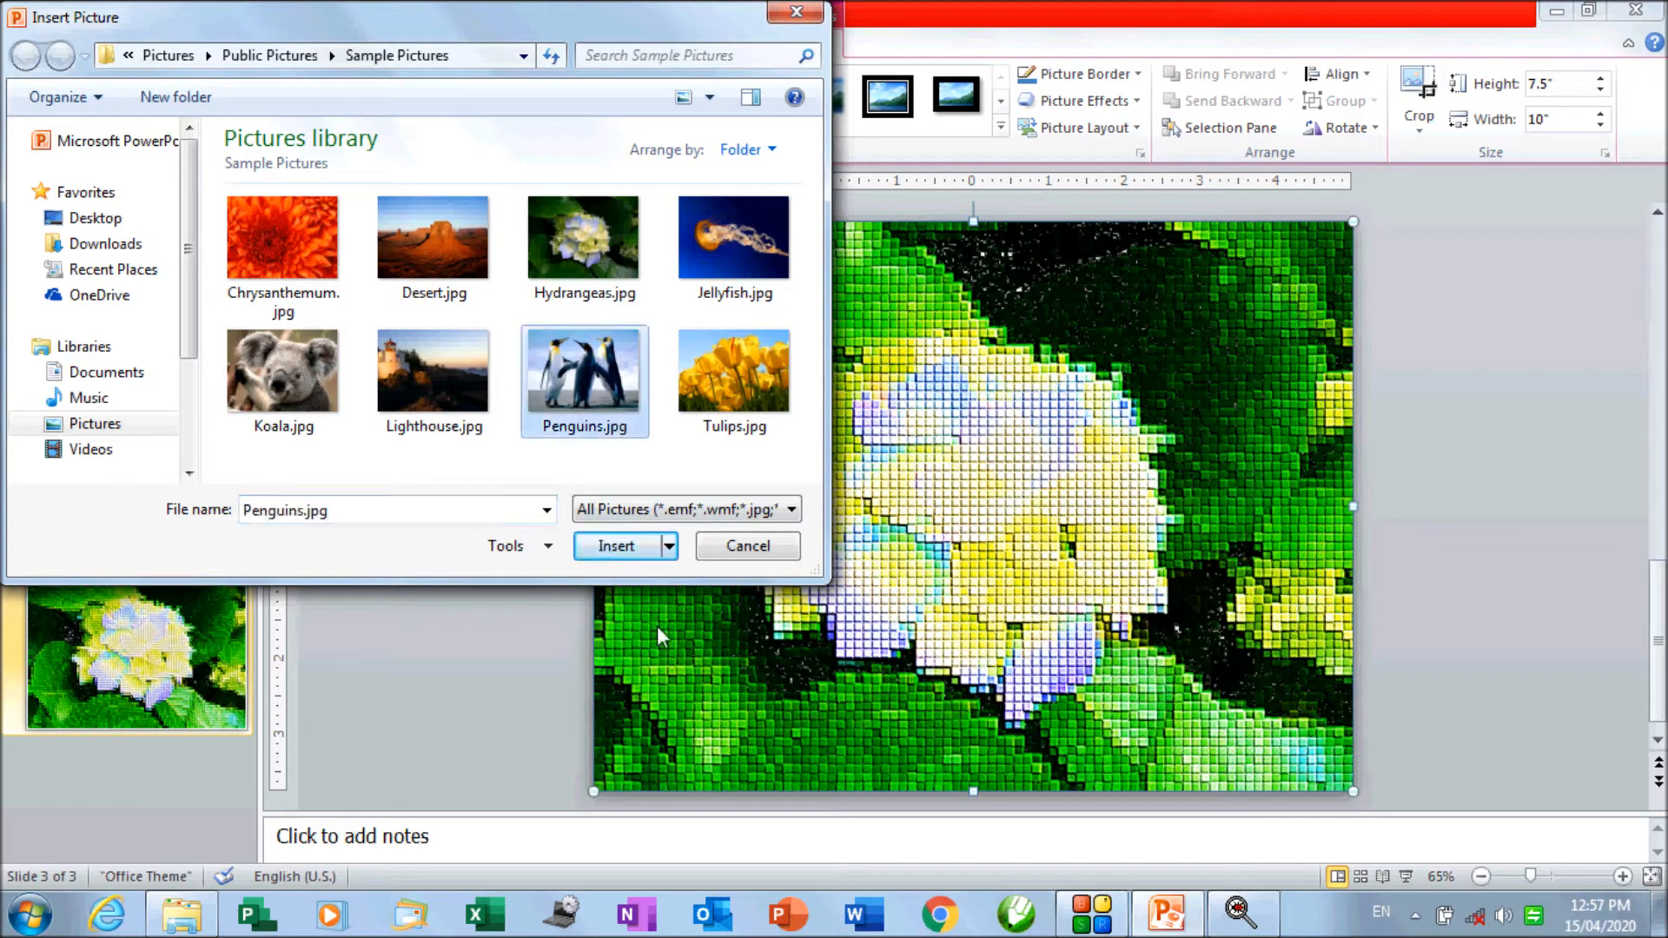
click(628, 550)
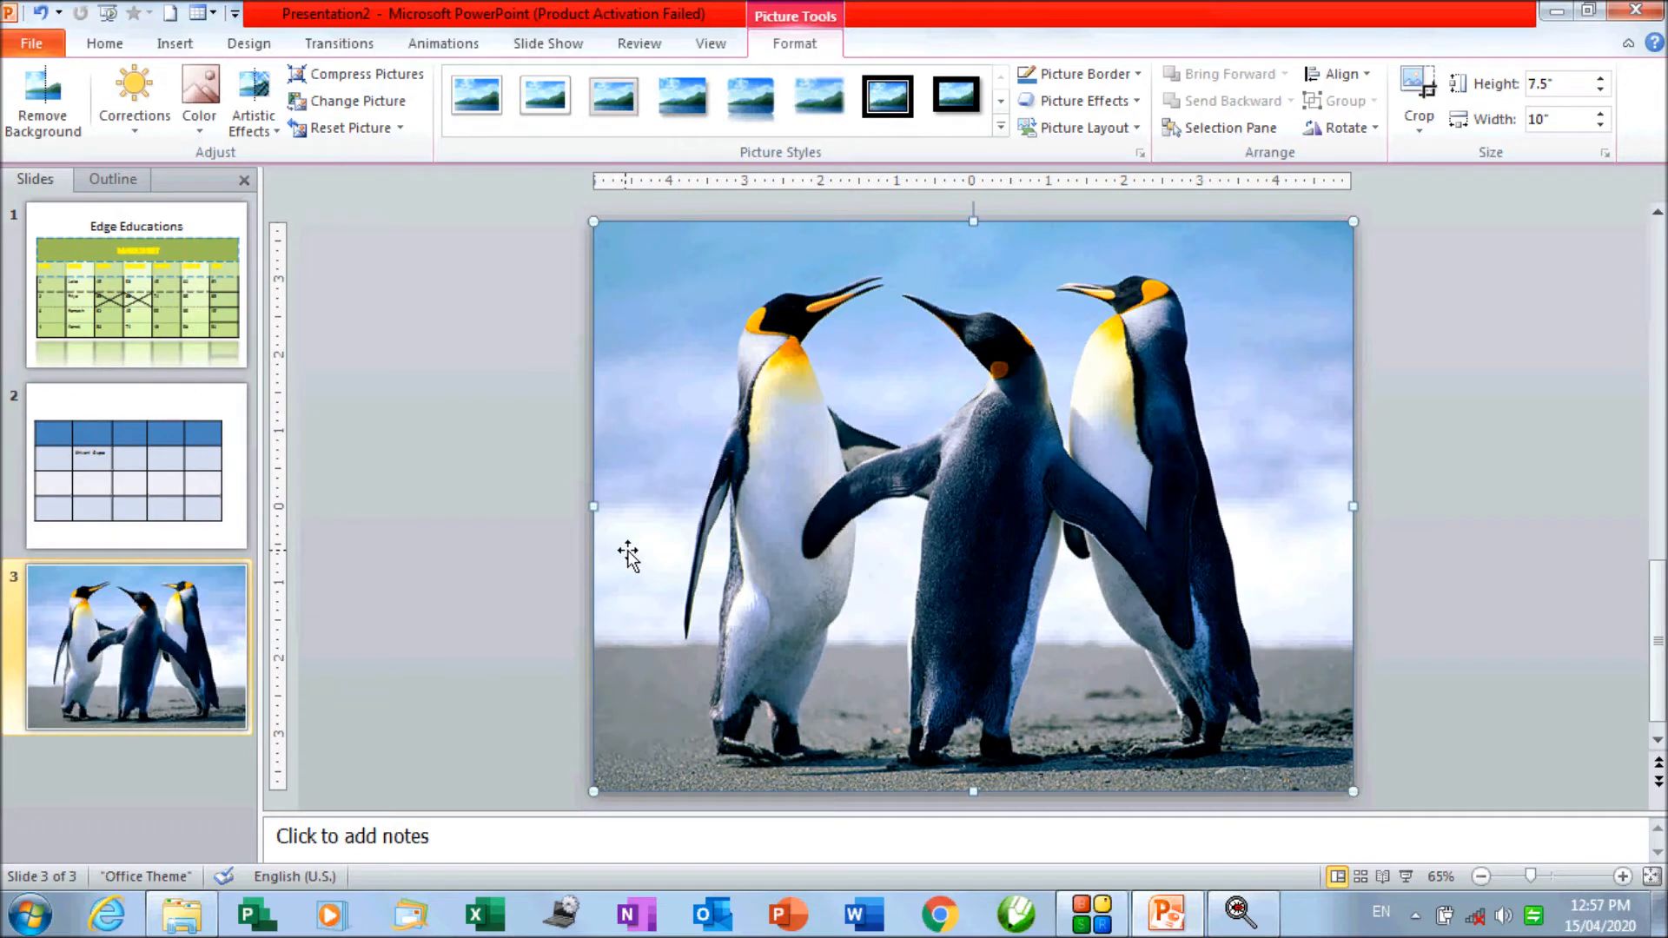